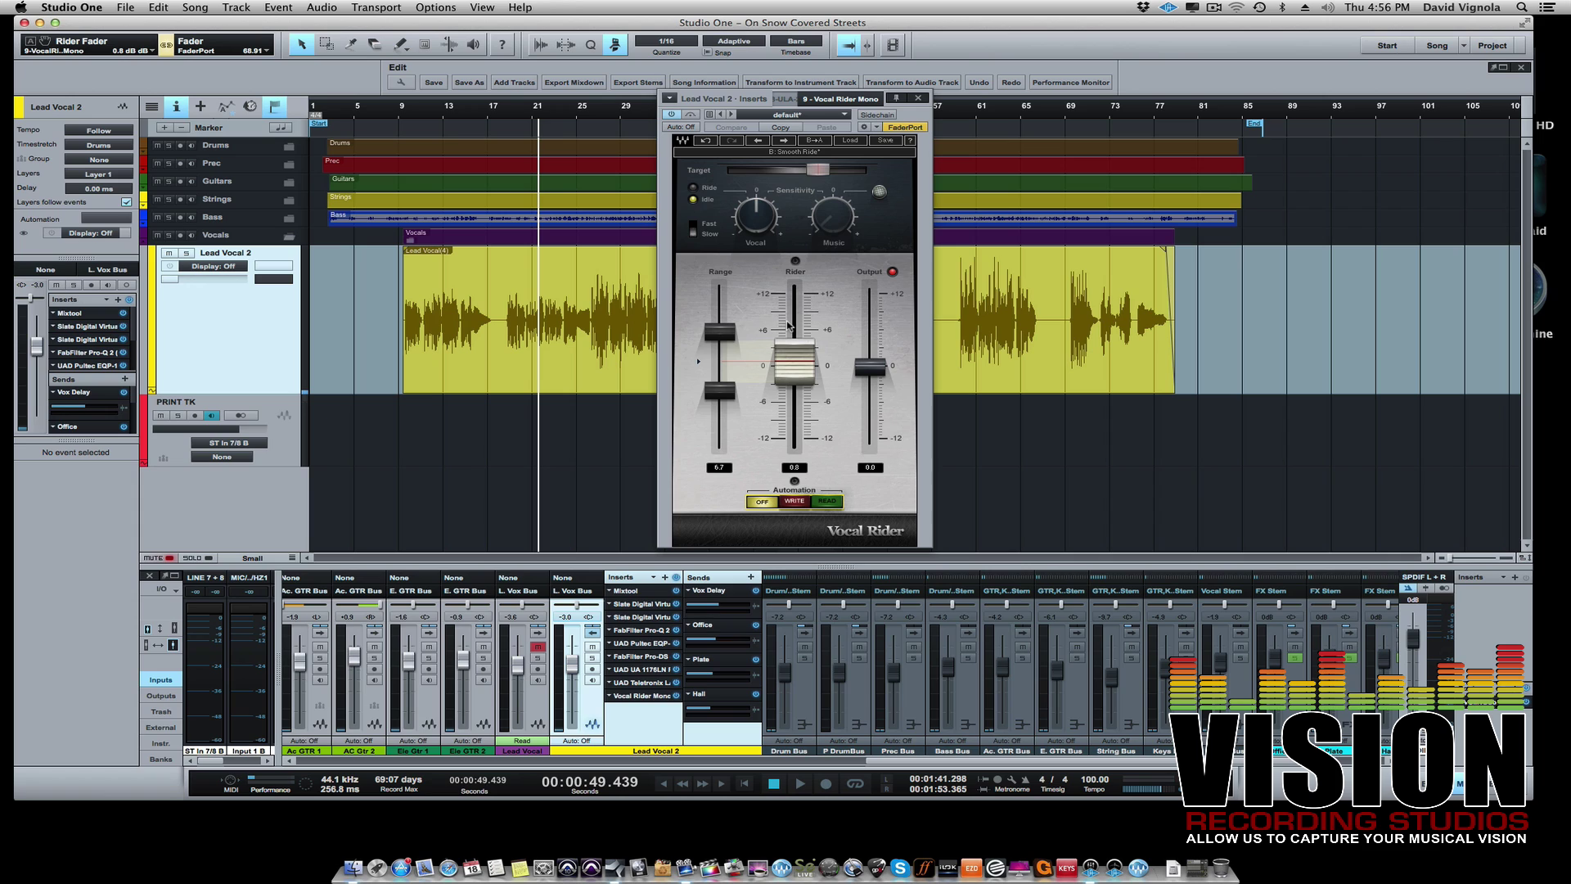
Close the Vocal Rider plug-in with its output clip light cleared, and make the Lead Vocal 2 track taller
left_click(894, 272)
left_click(919, 98)
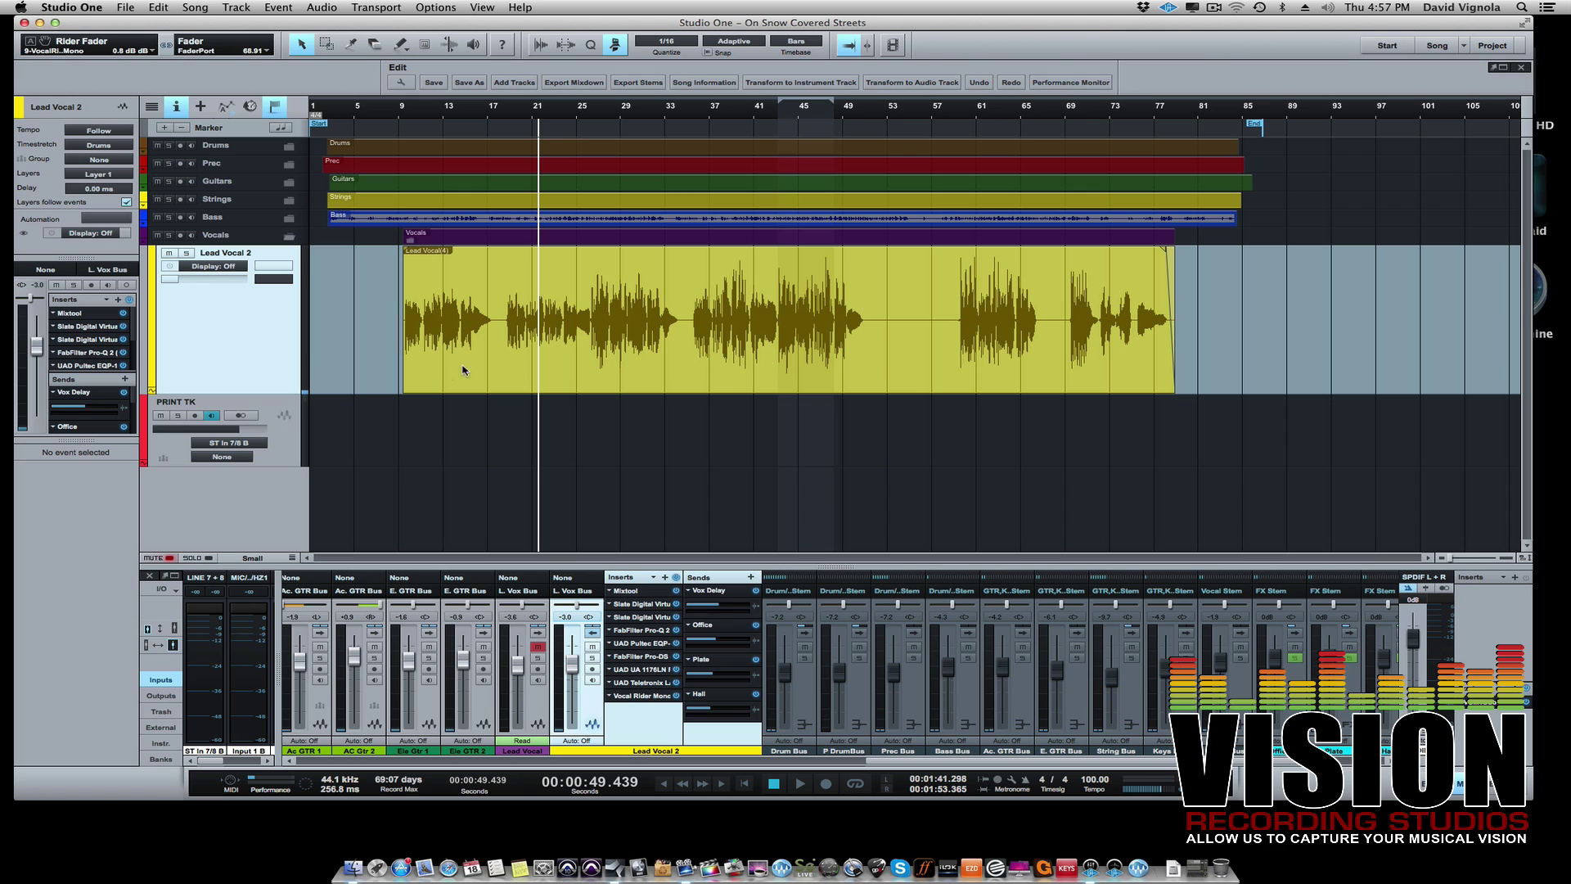
left_click_drag(262, 396, 257, 451)
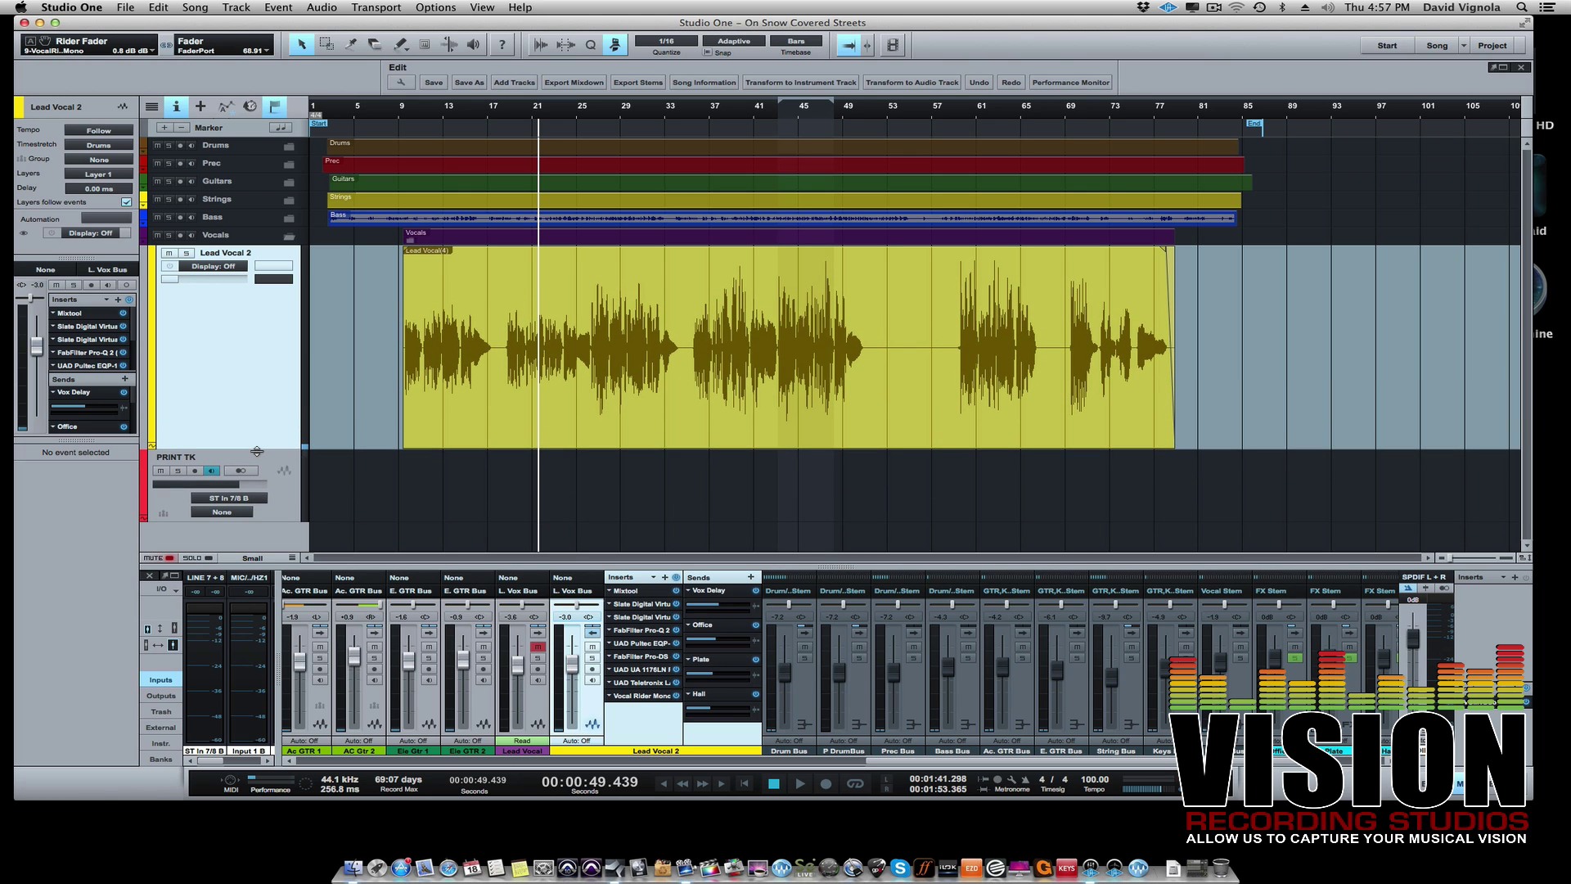
Examine the Lead Vocal 2 waveform up close and across the whole song for differences in vocal level
key("e")
key("e")
key("e")
key("e")
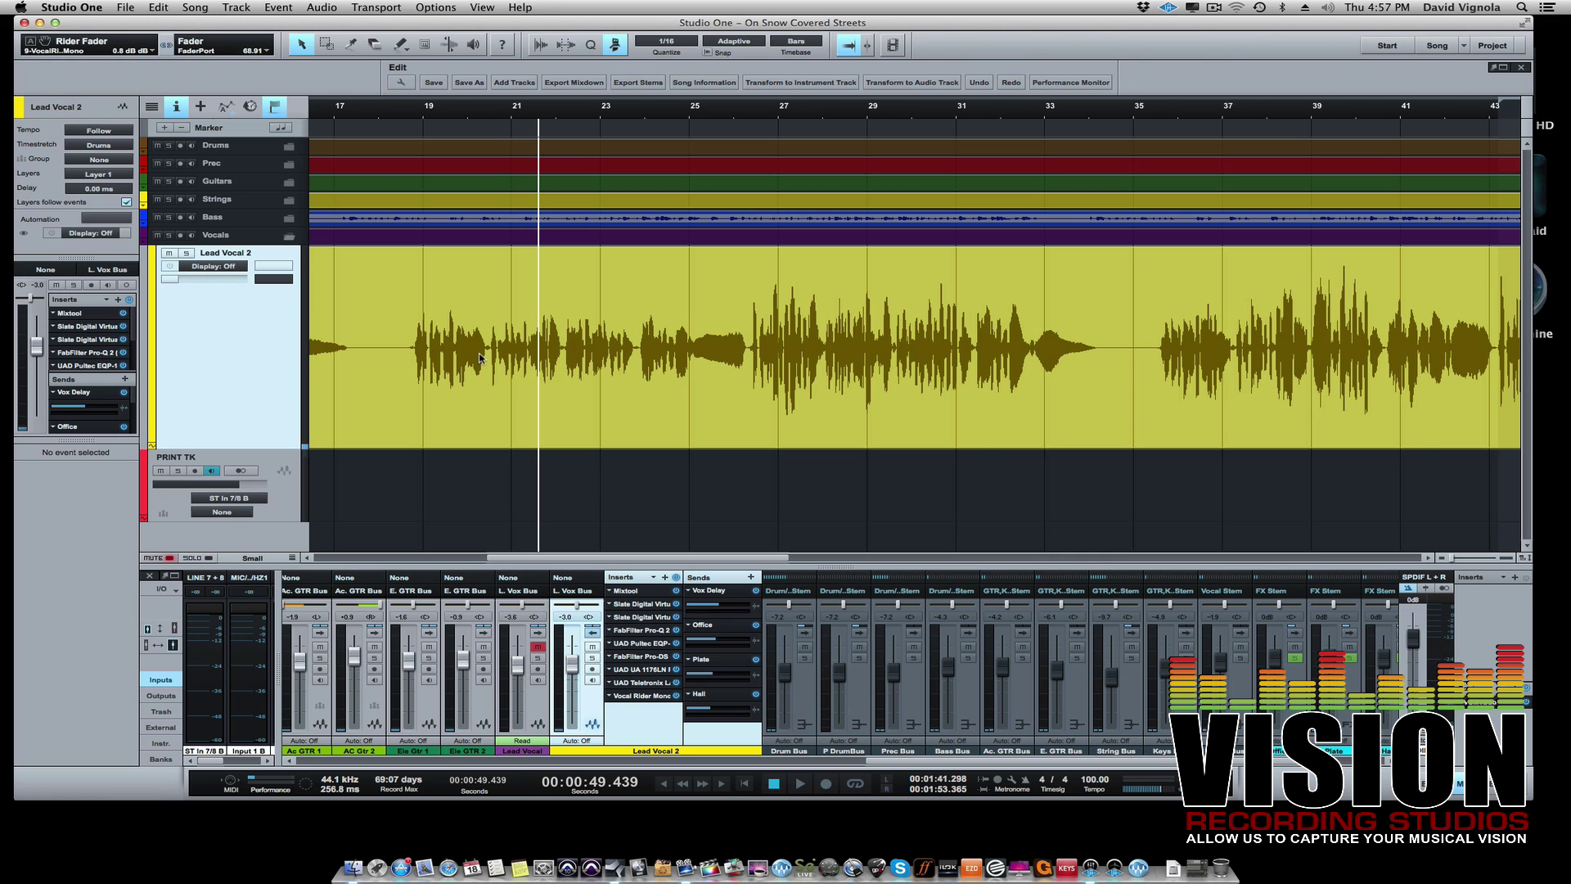
scroll(479, 357, "left", 5)
scroll(478, 358, "right", 6)
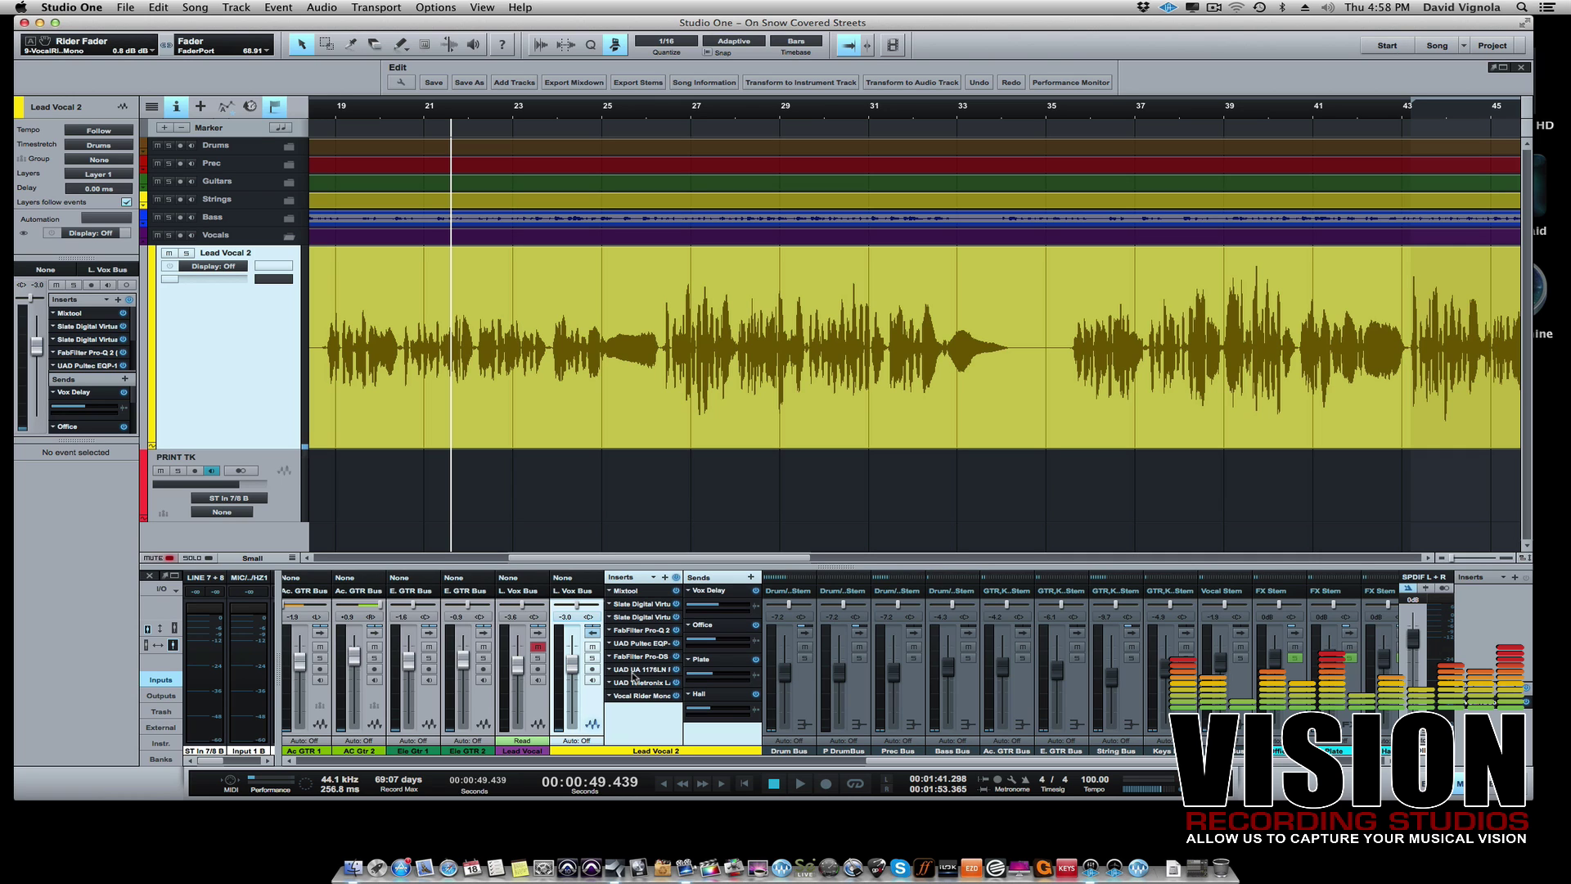
key("w")
key("w")
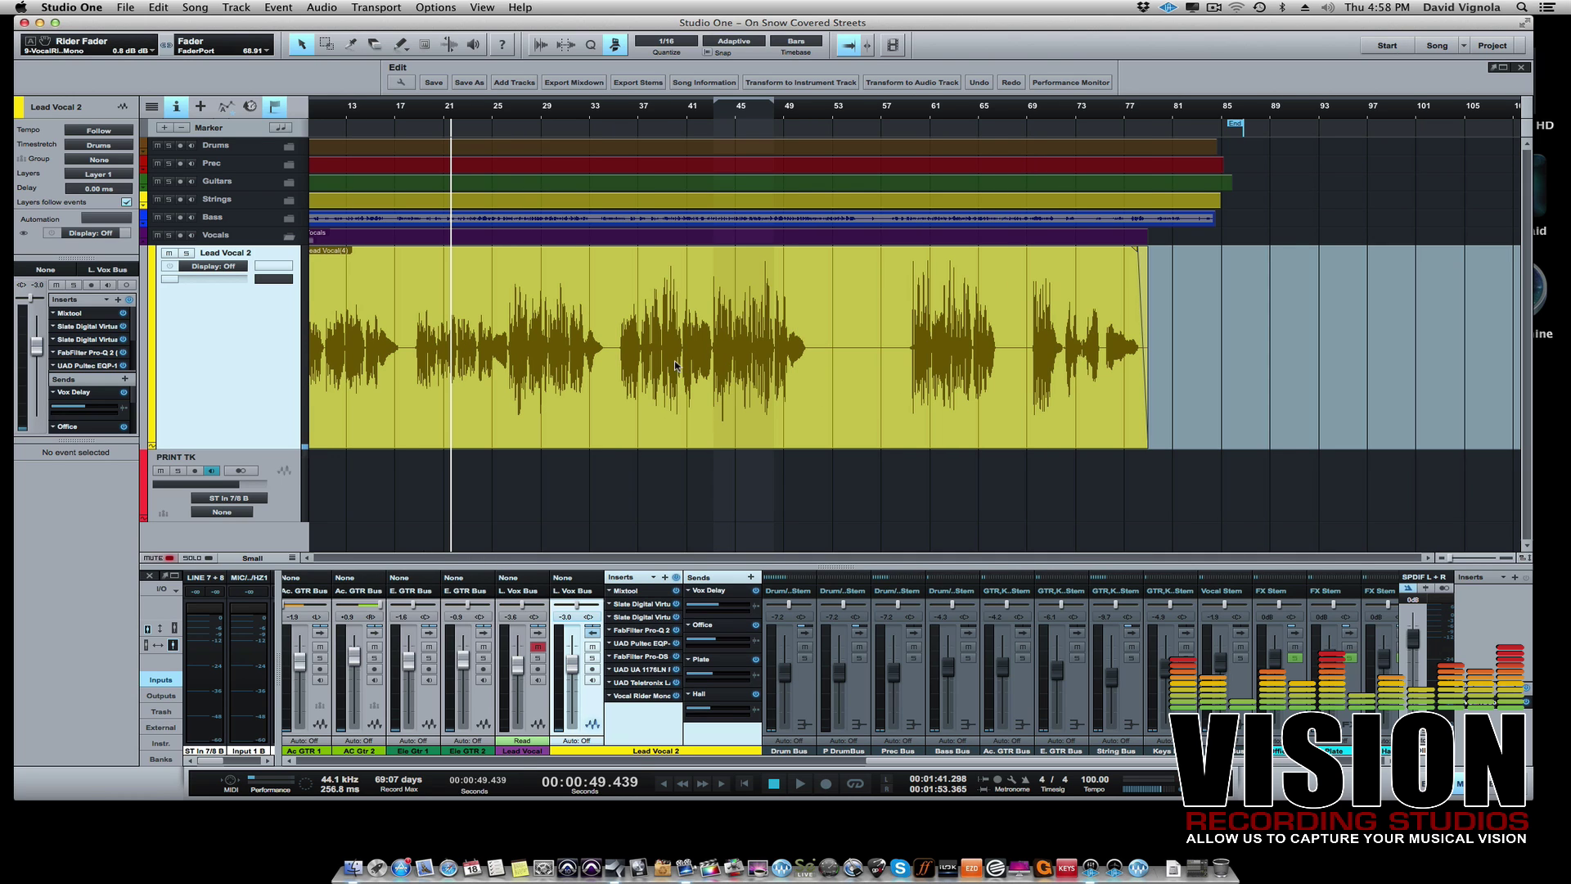
scroll(673, 372, "left", 5)
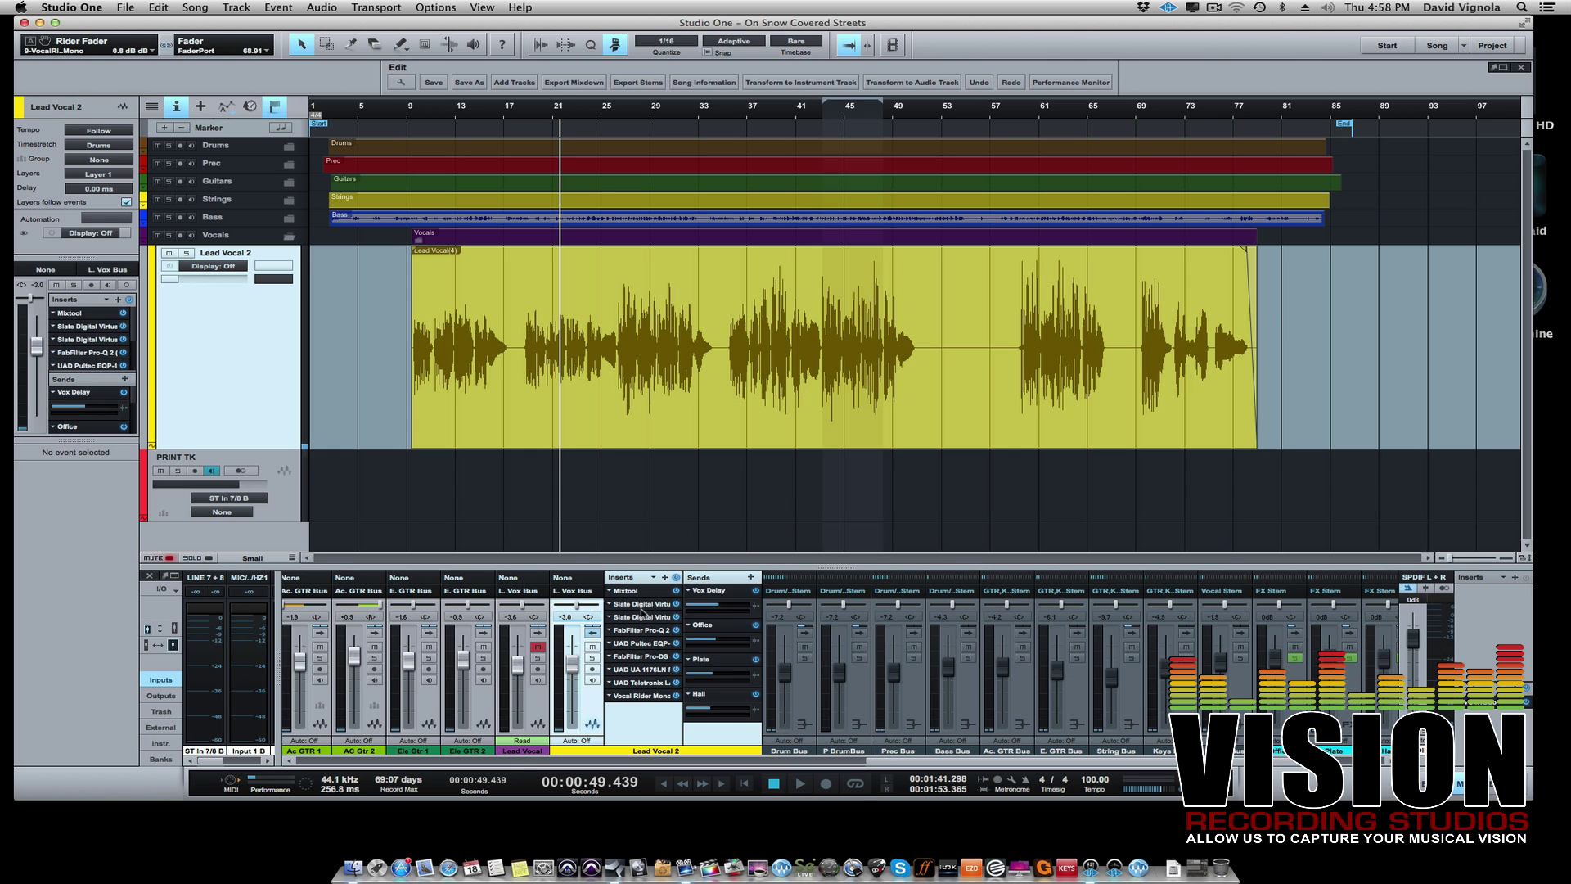
Reopen the Vocal Rider Mono insert on the Lead Vocal 2 channel and reposition its window over the arrangement
double_click(633, 696)
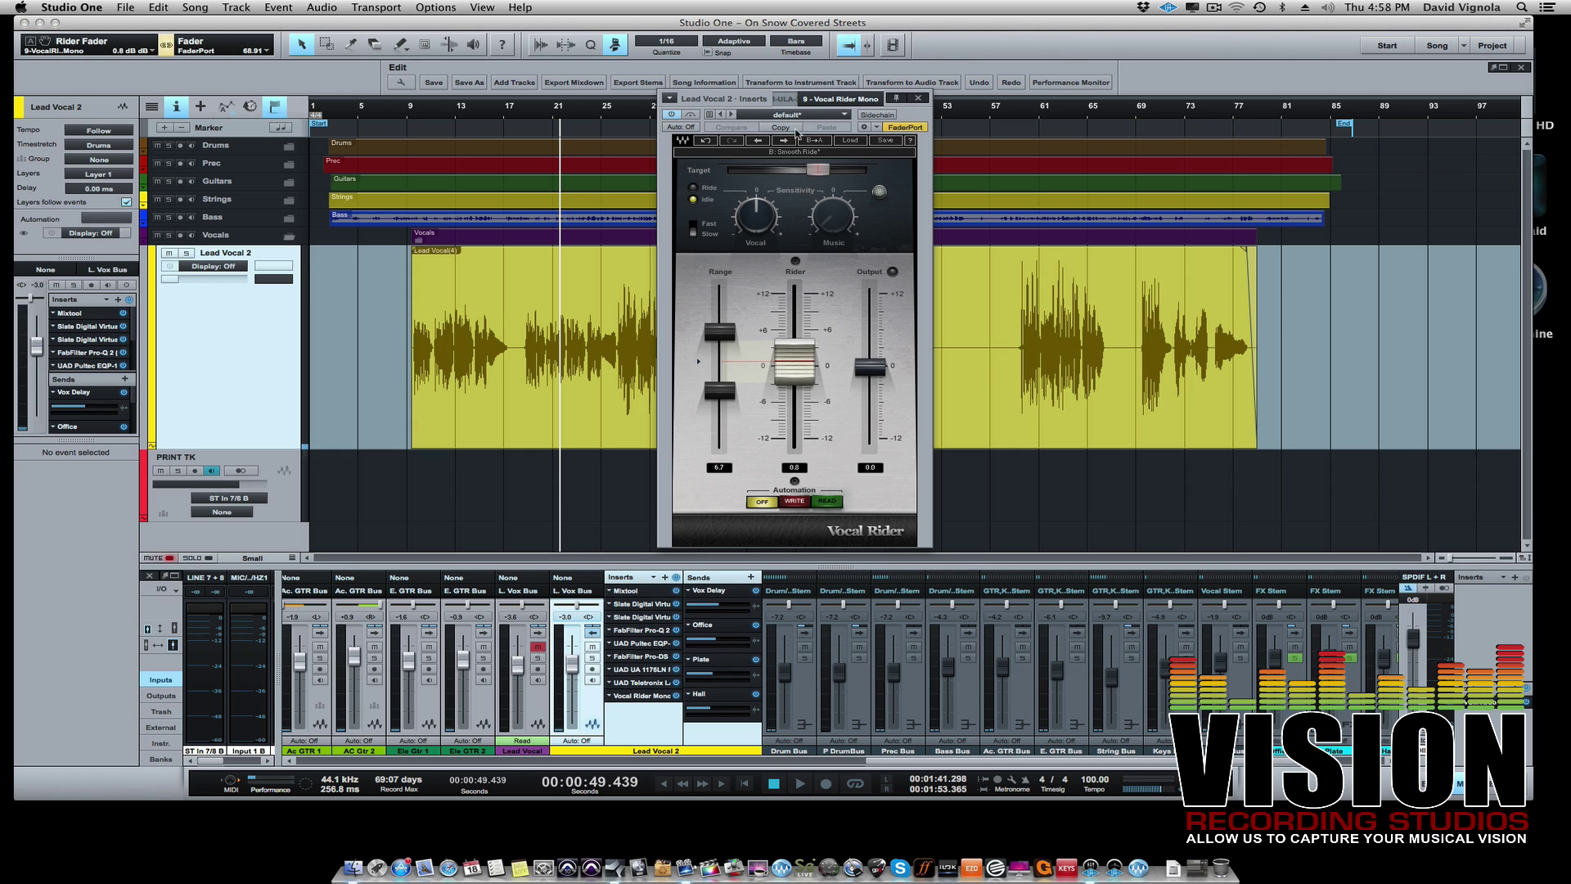
left_click_drag(748, 104, 699, 163)
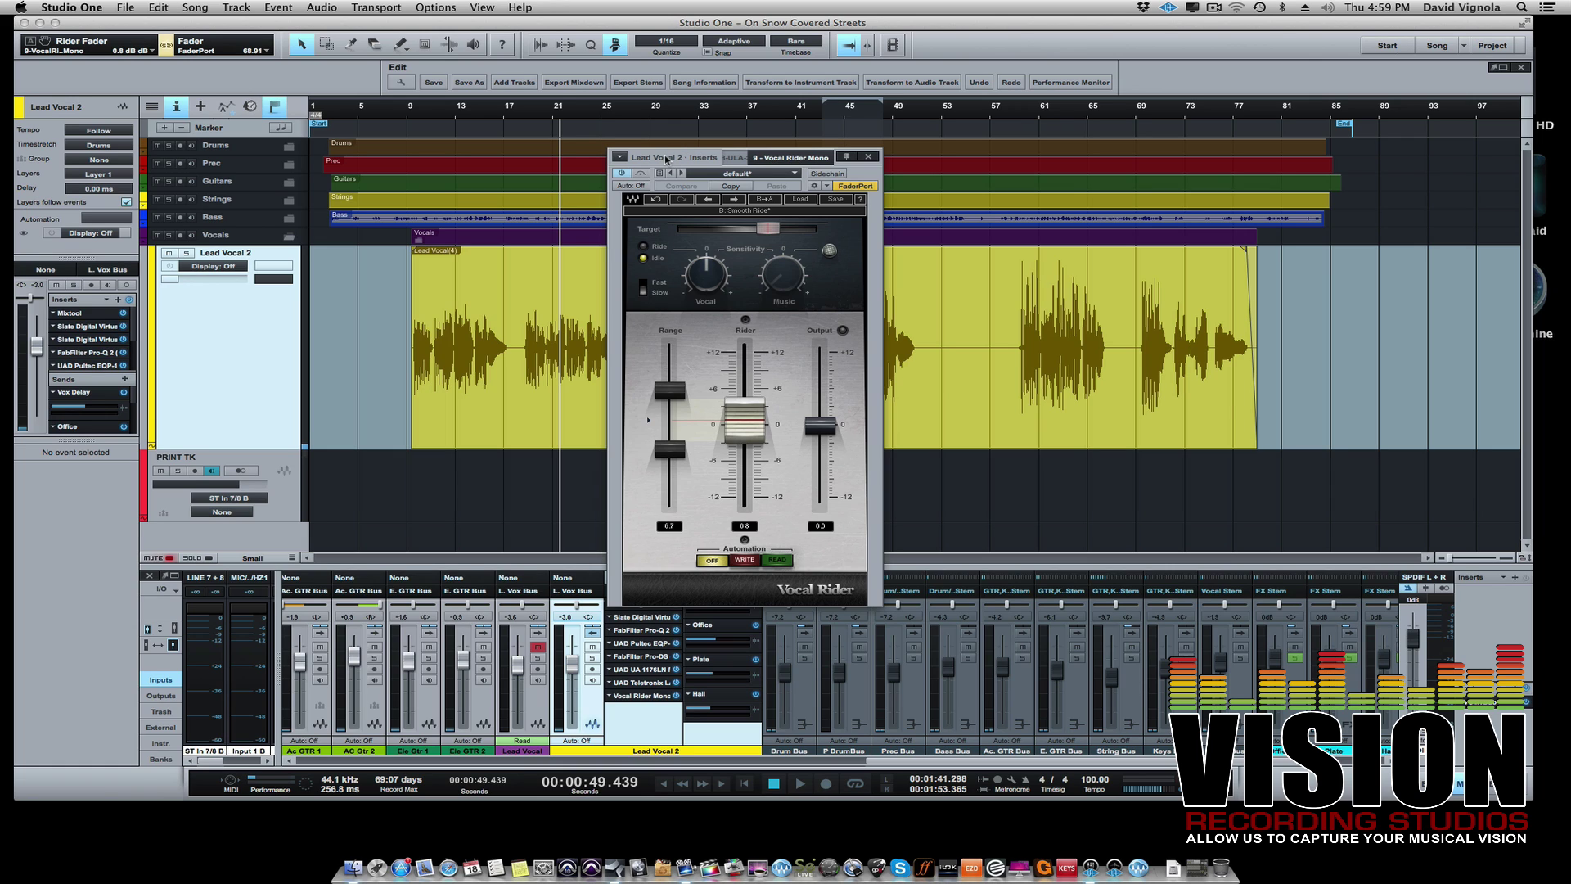
left_click_drag(666, 158, 666, 128)
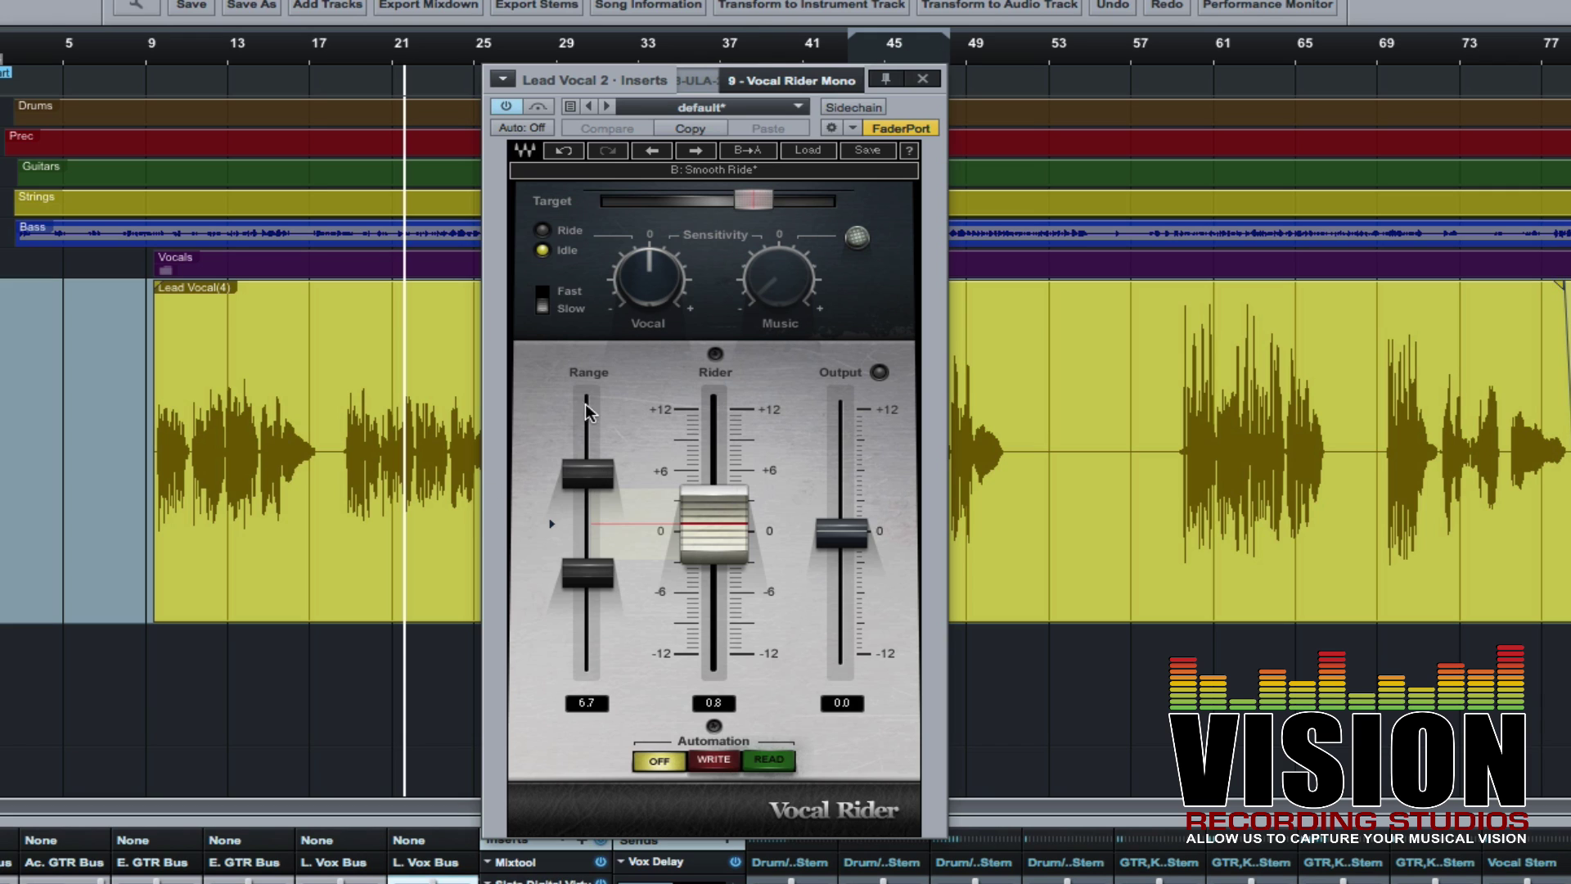
Widen the Vocal Rider range to 9.4 by spreading both range limits, and lower the target slightly
left_click_drag(583, 461, 583, 449)
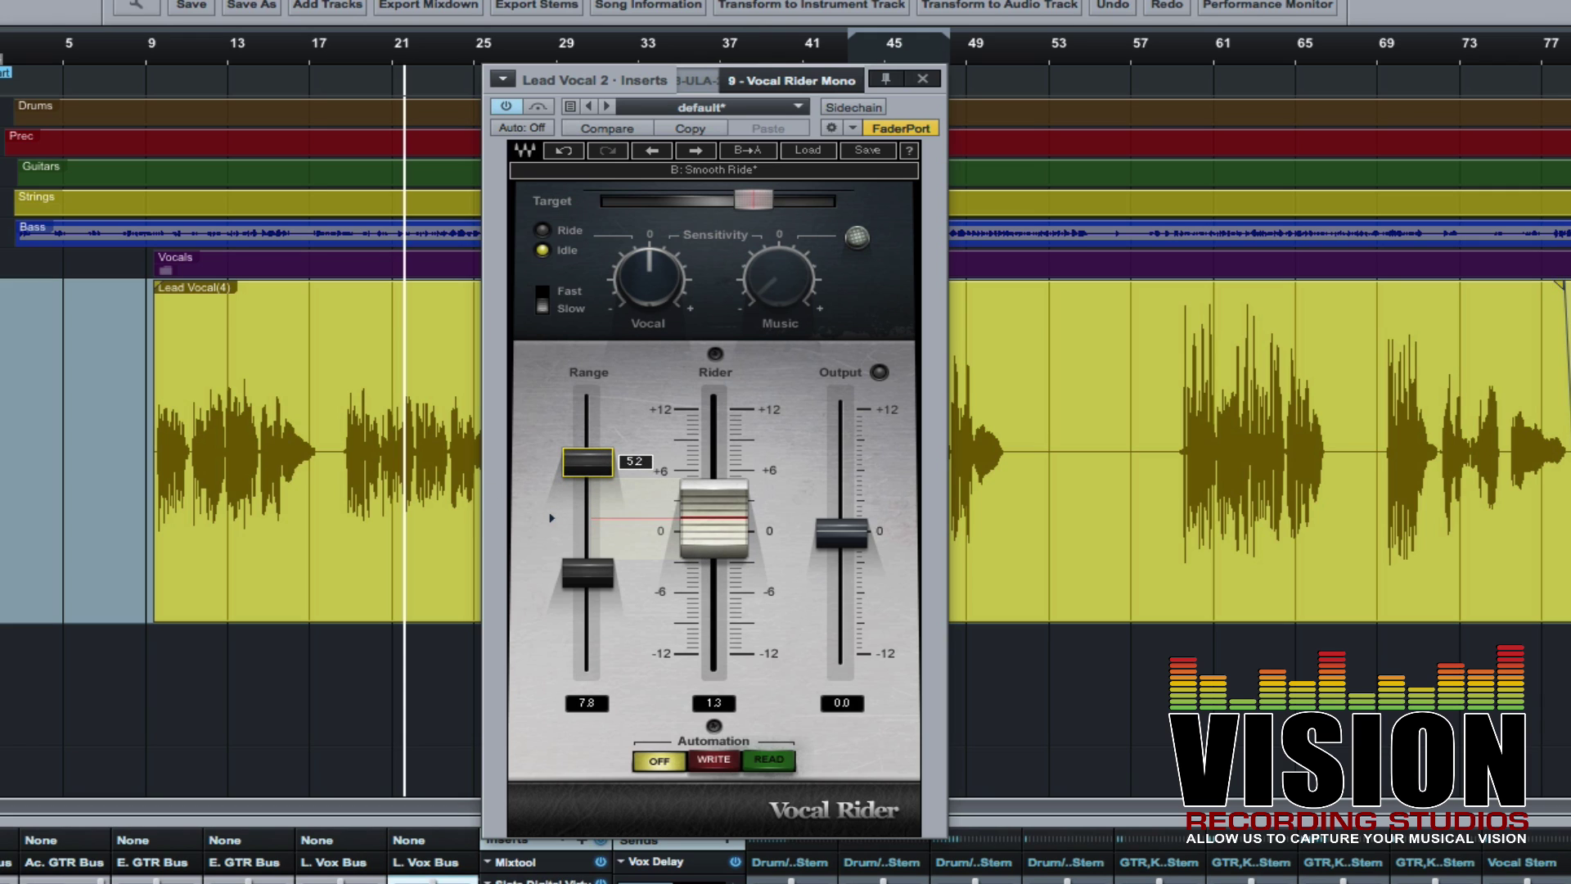
left_click_drag(581, 579, 581, 593)
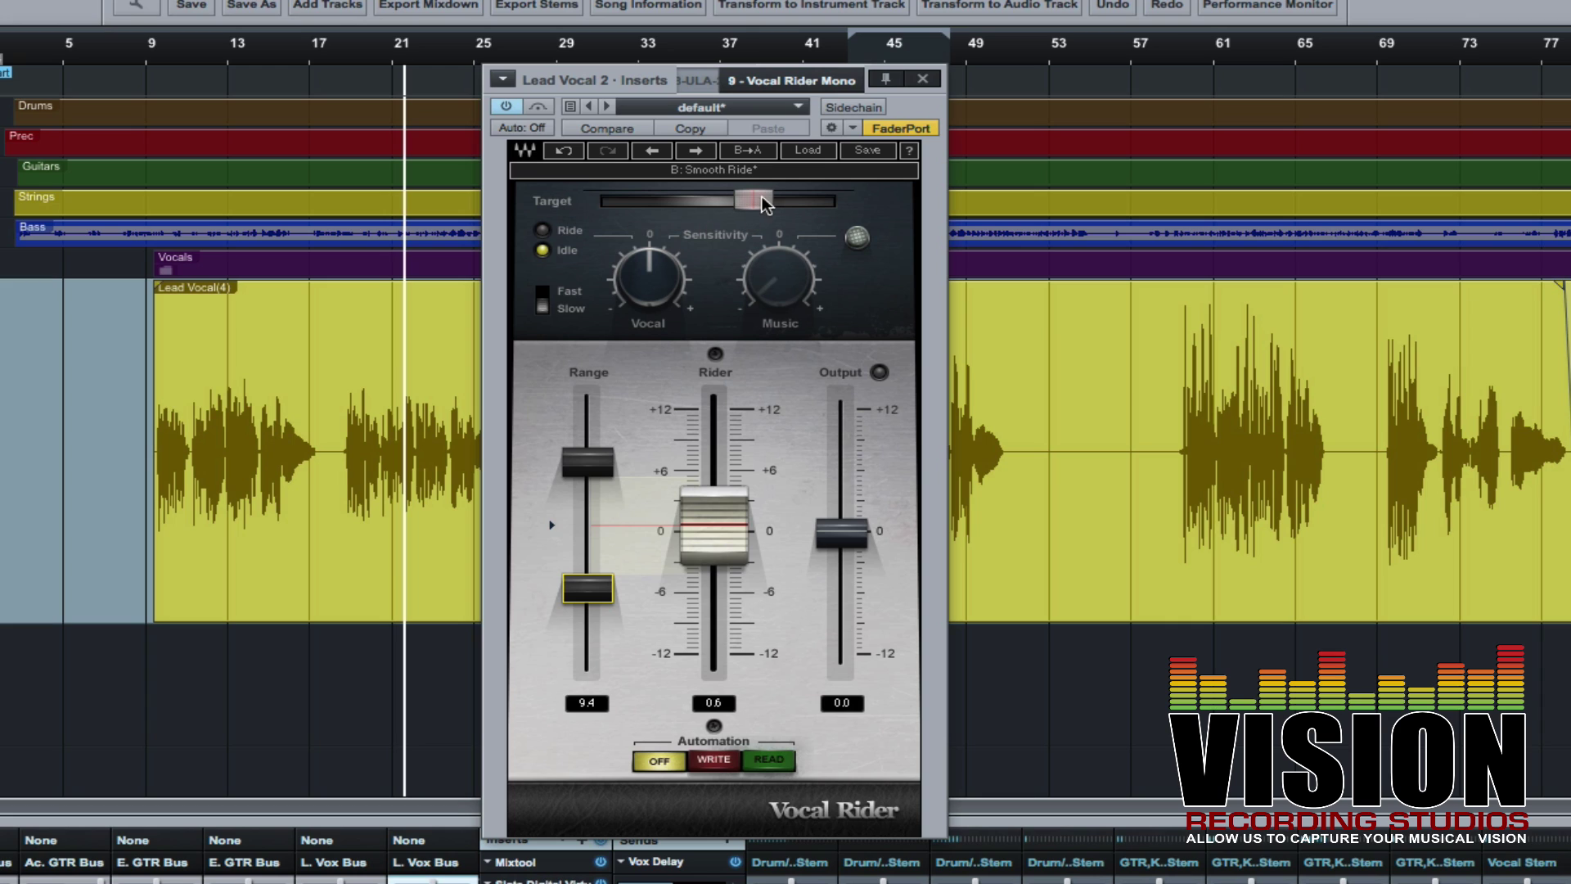
left_click_drag(759, 200, 753, 201)
left_click(543, 296)
left_click_drag(712, 514, 712, 516)
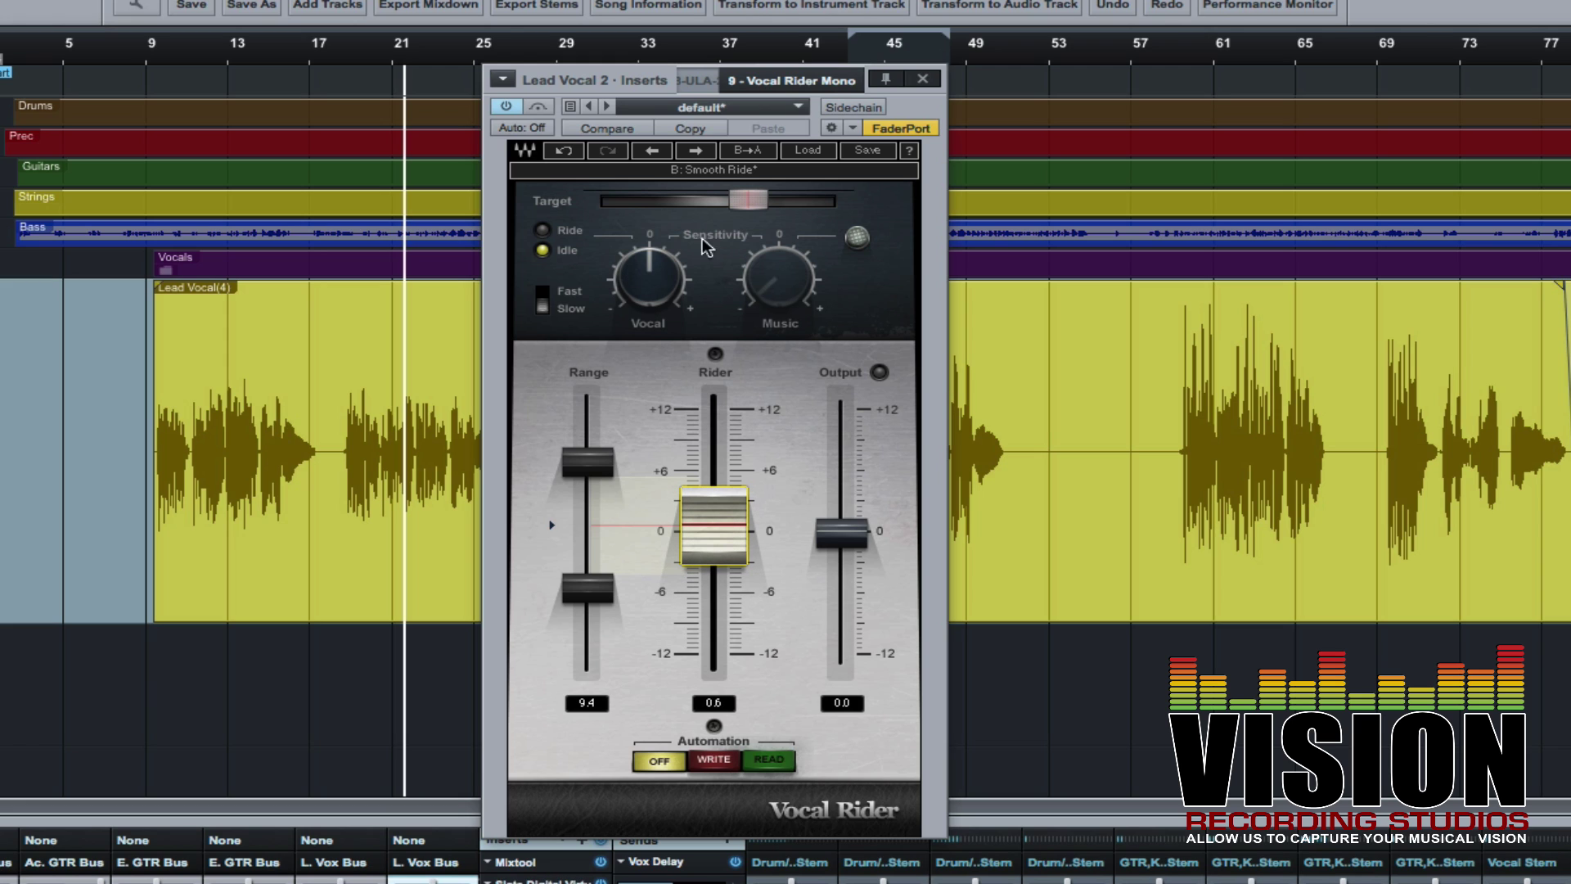
Load the Smooth Ride factory preset into Vocal Rider
left_click(807, 149)
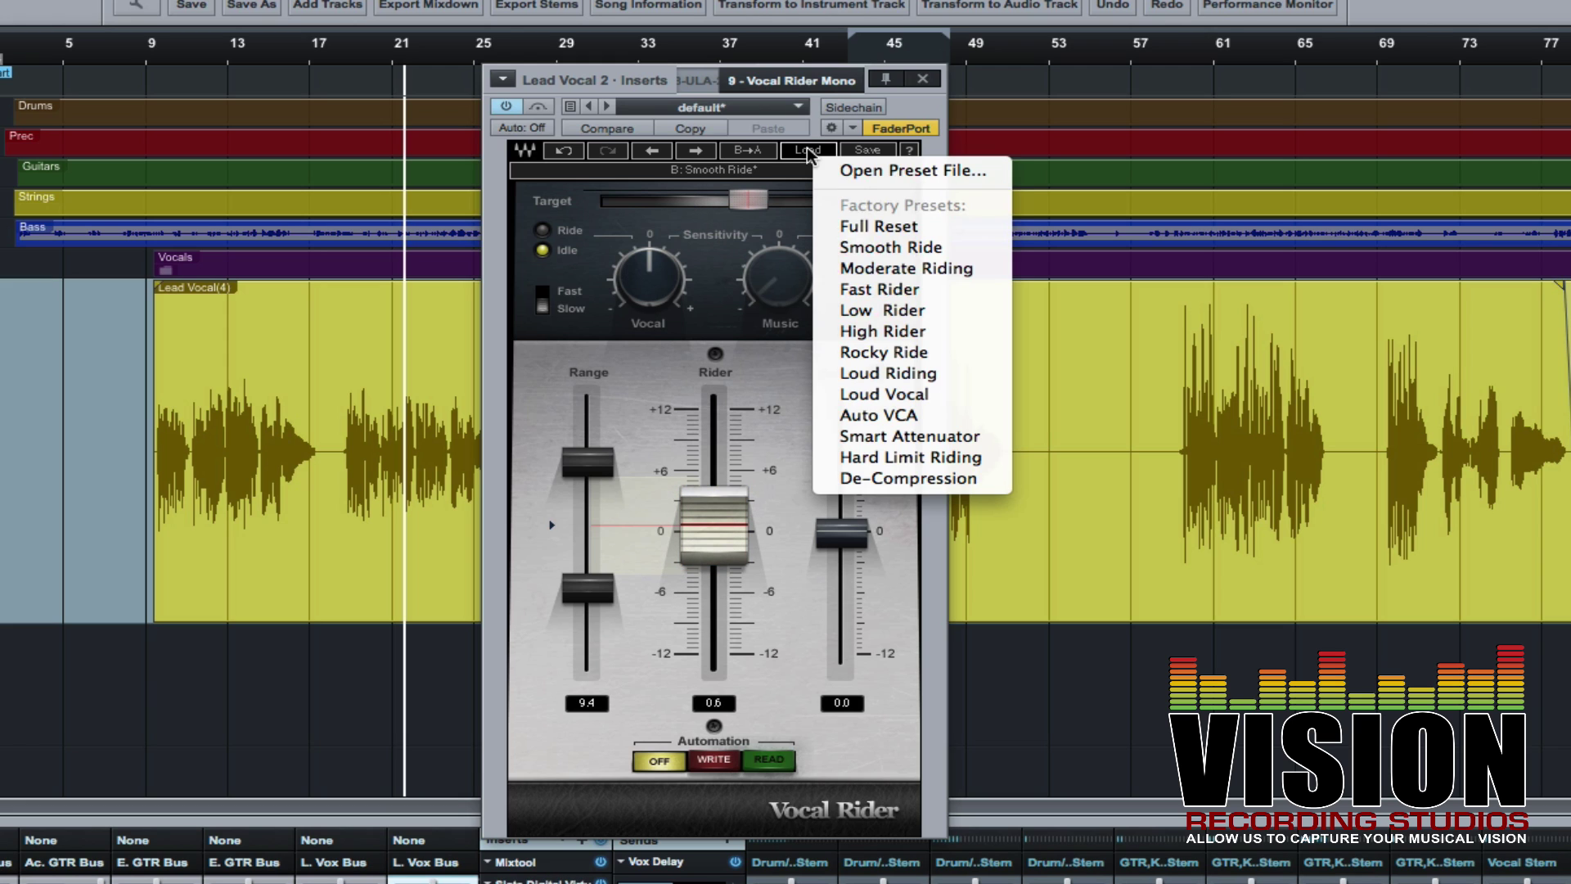
left_click(856, 245)
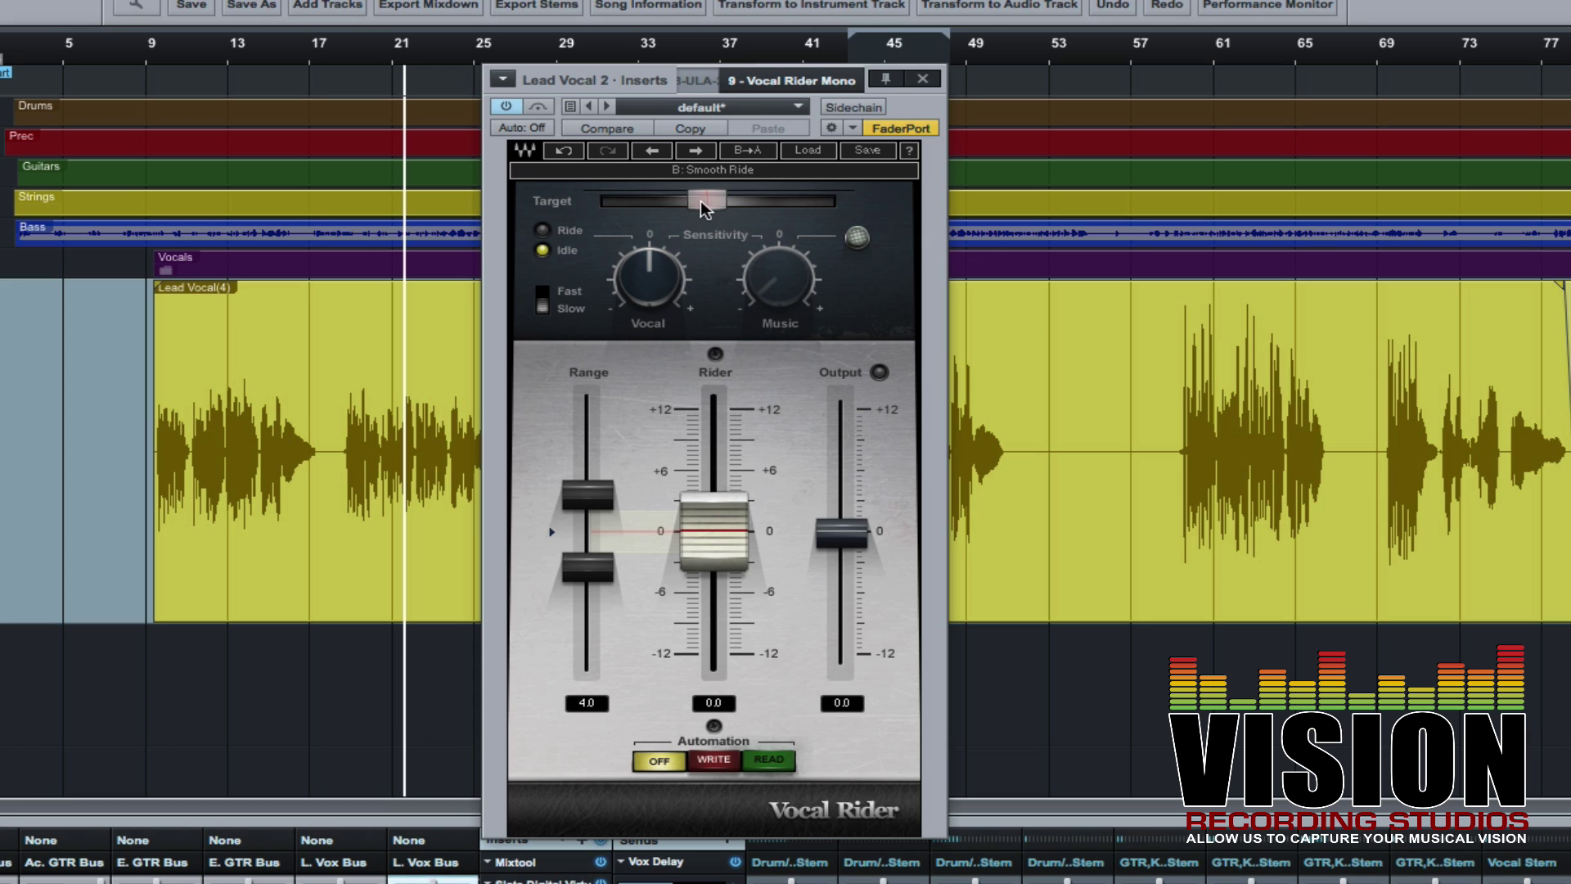
Raise the Vocal Rider target while playing the vocal from about bar 9, and return the Rider fader to 0.0
mouse_move(688, 203)
left_click(156, 49)
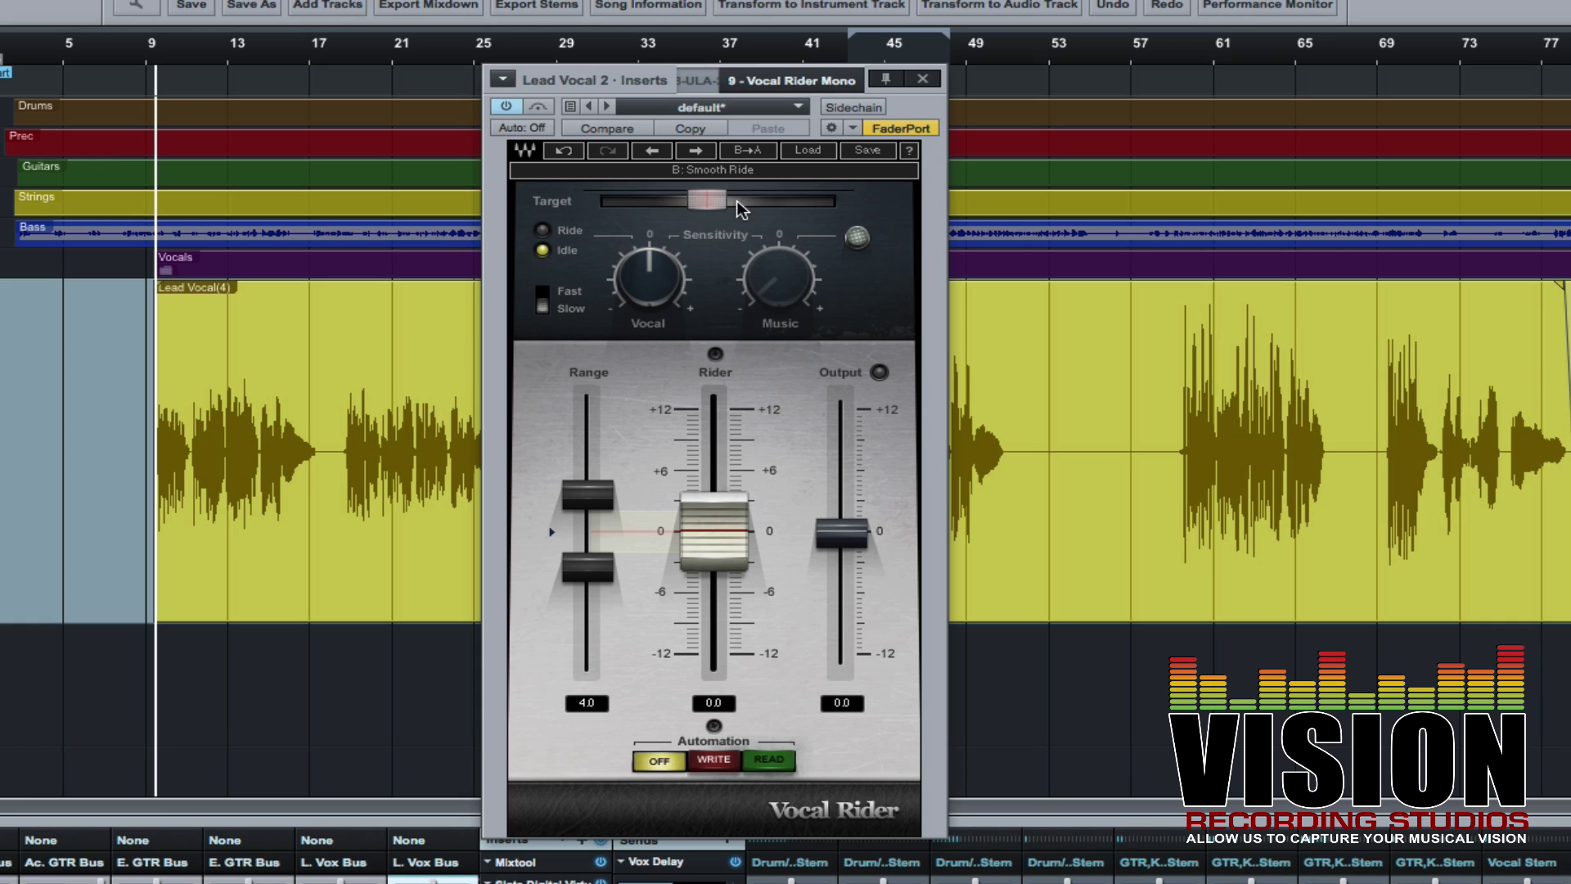
key("space")
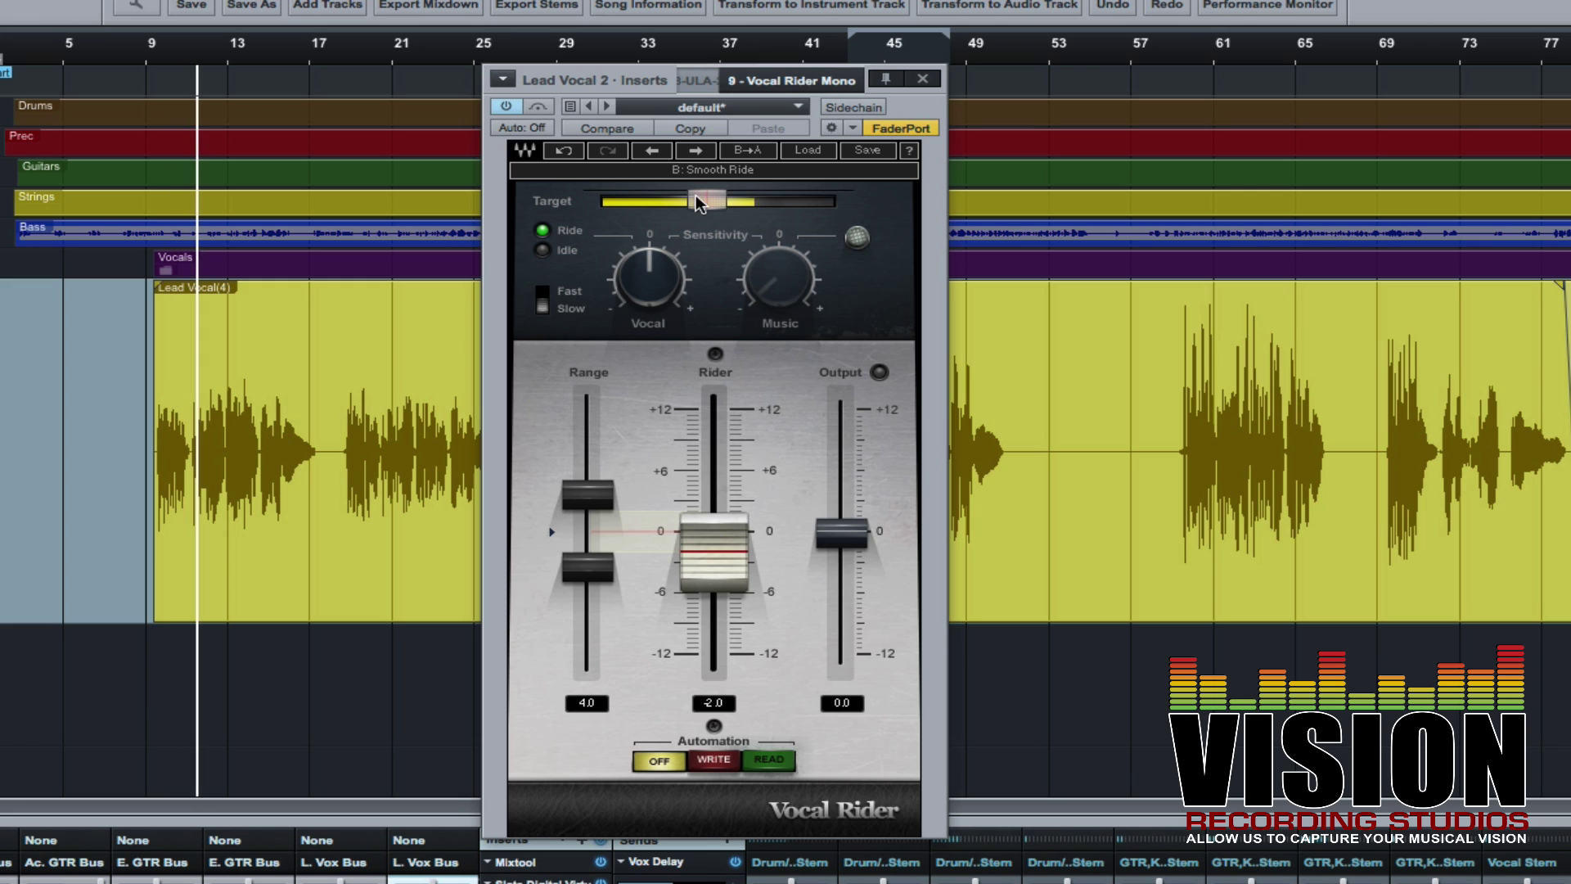
left_click_drag(699, 197, 742, 197)
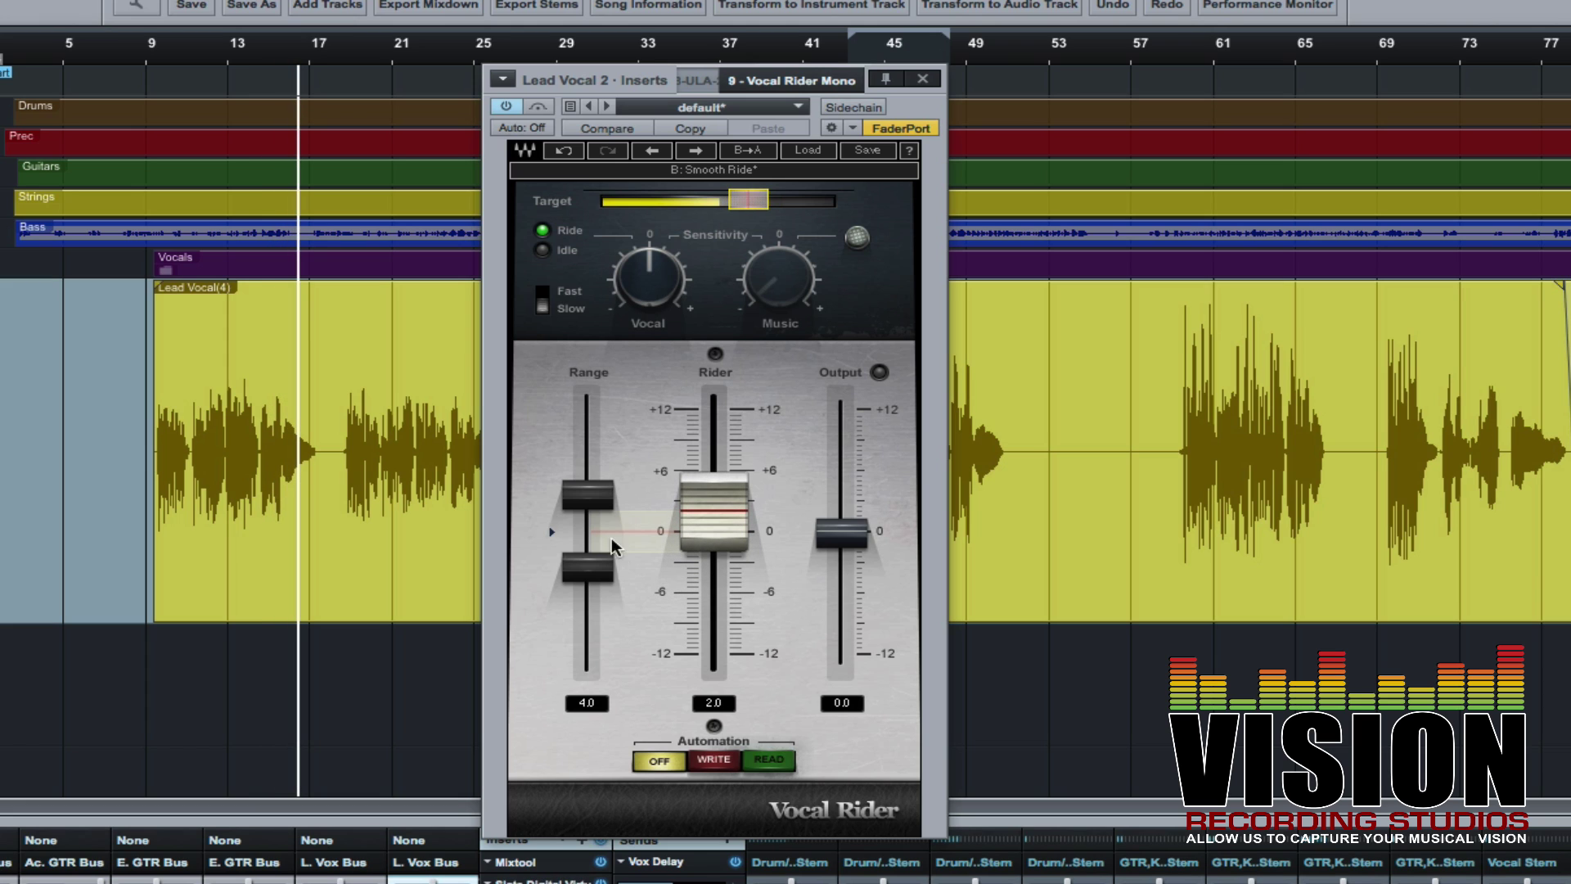
left_click_drag(695, 499, 690, 541)
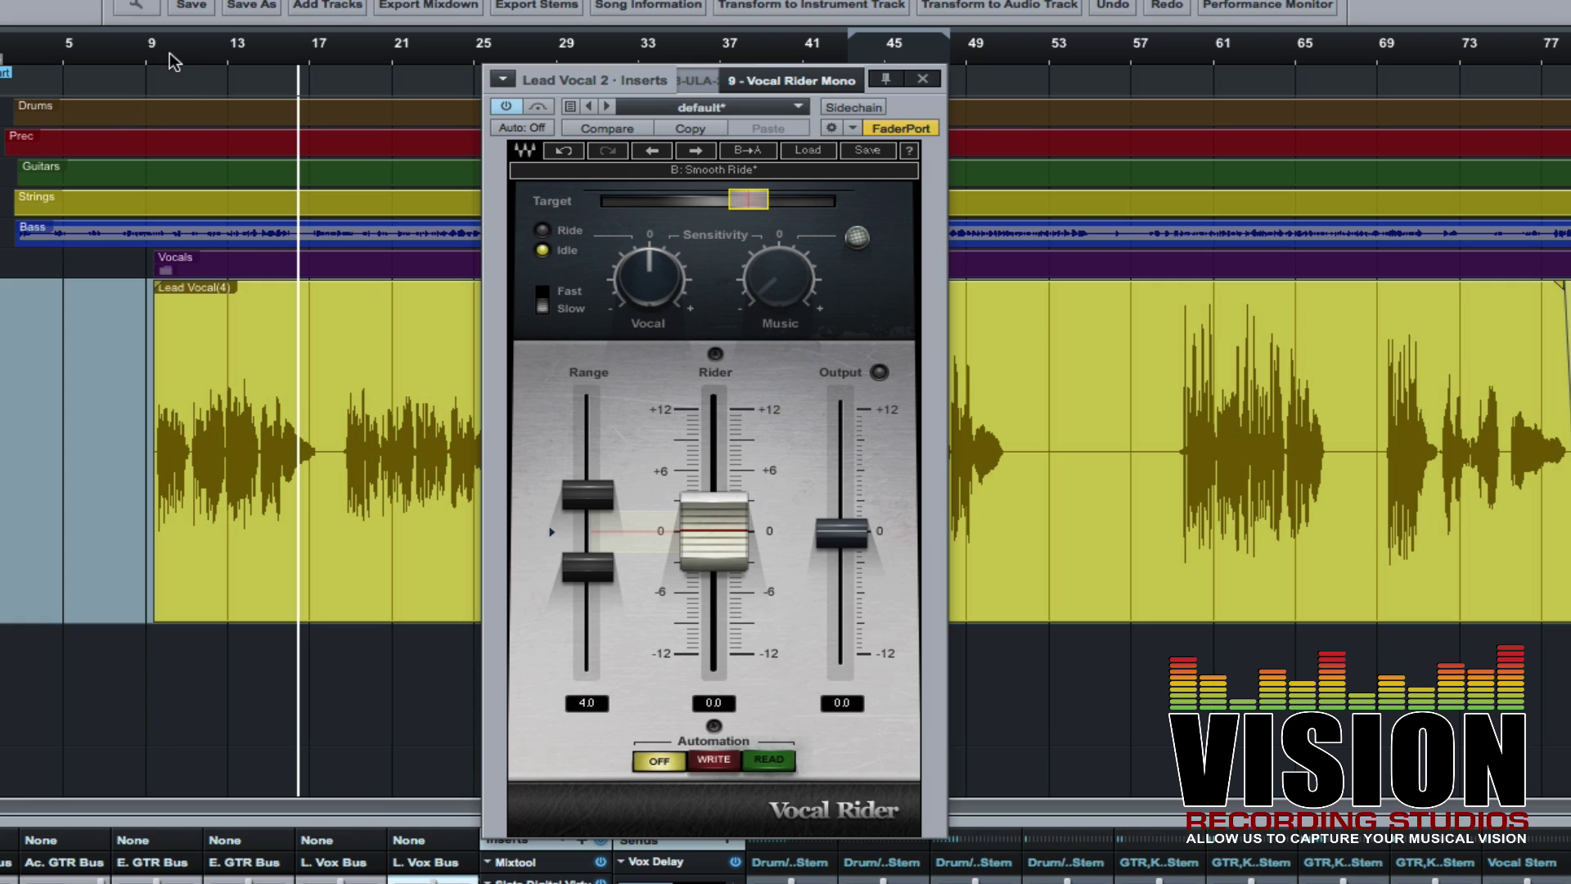
Place the playhead just before the vocal starts and set both Vocal Rider's own automation and its insert automation mode to Write
left_click(136, 72)
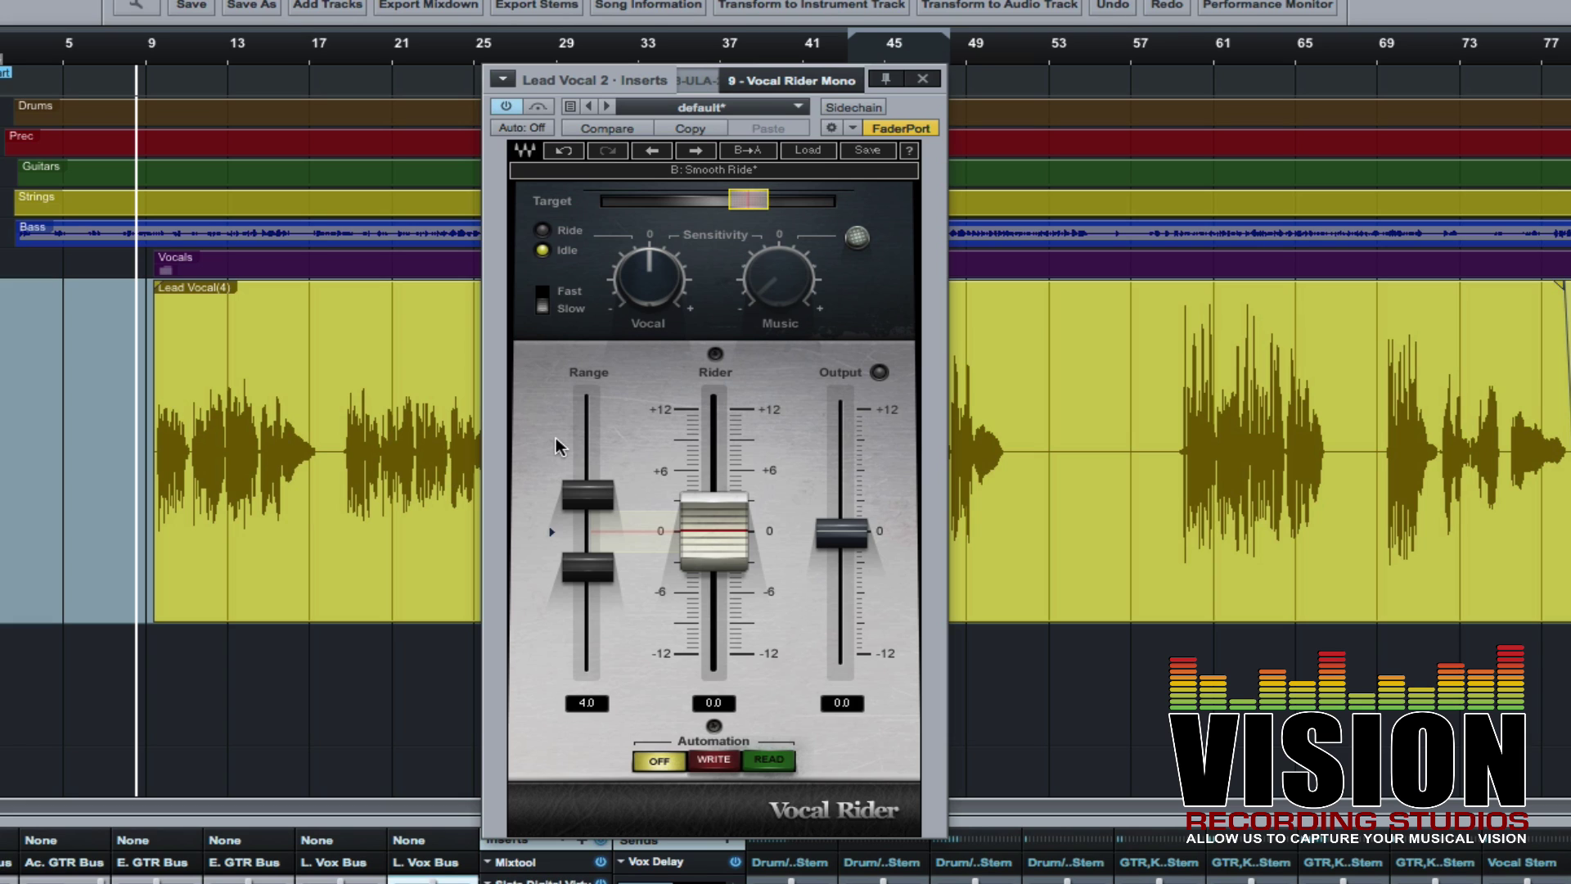
mouse_move(556, 445)
left_click(709, 761)
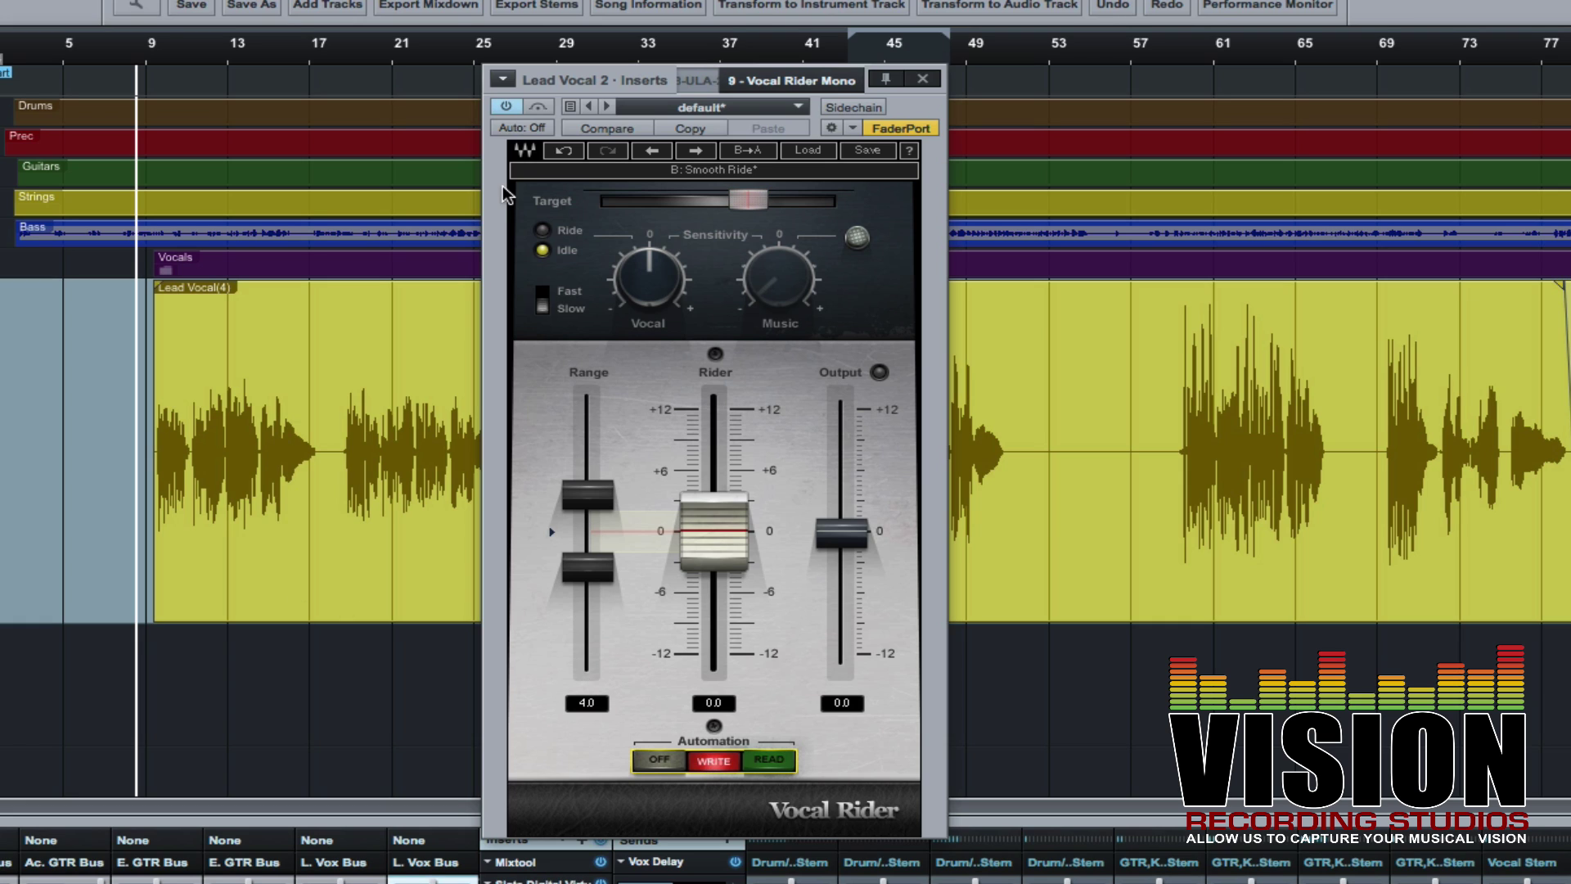
left_click(509, 127)
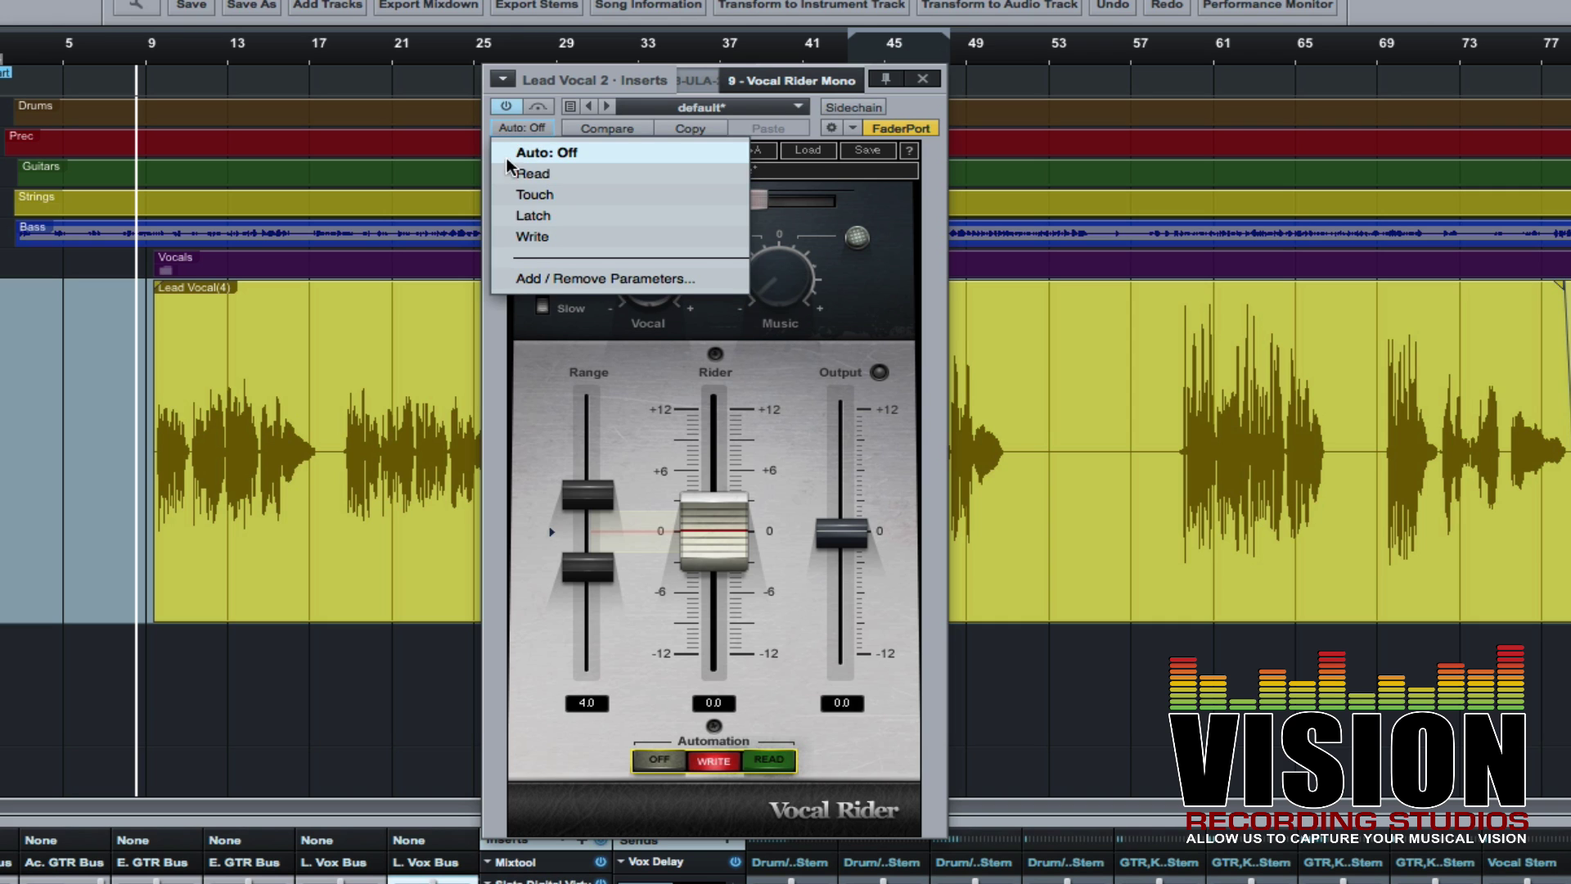
left_click(530, 236)
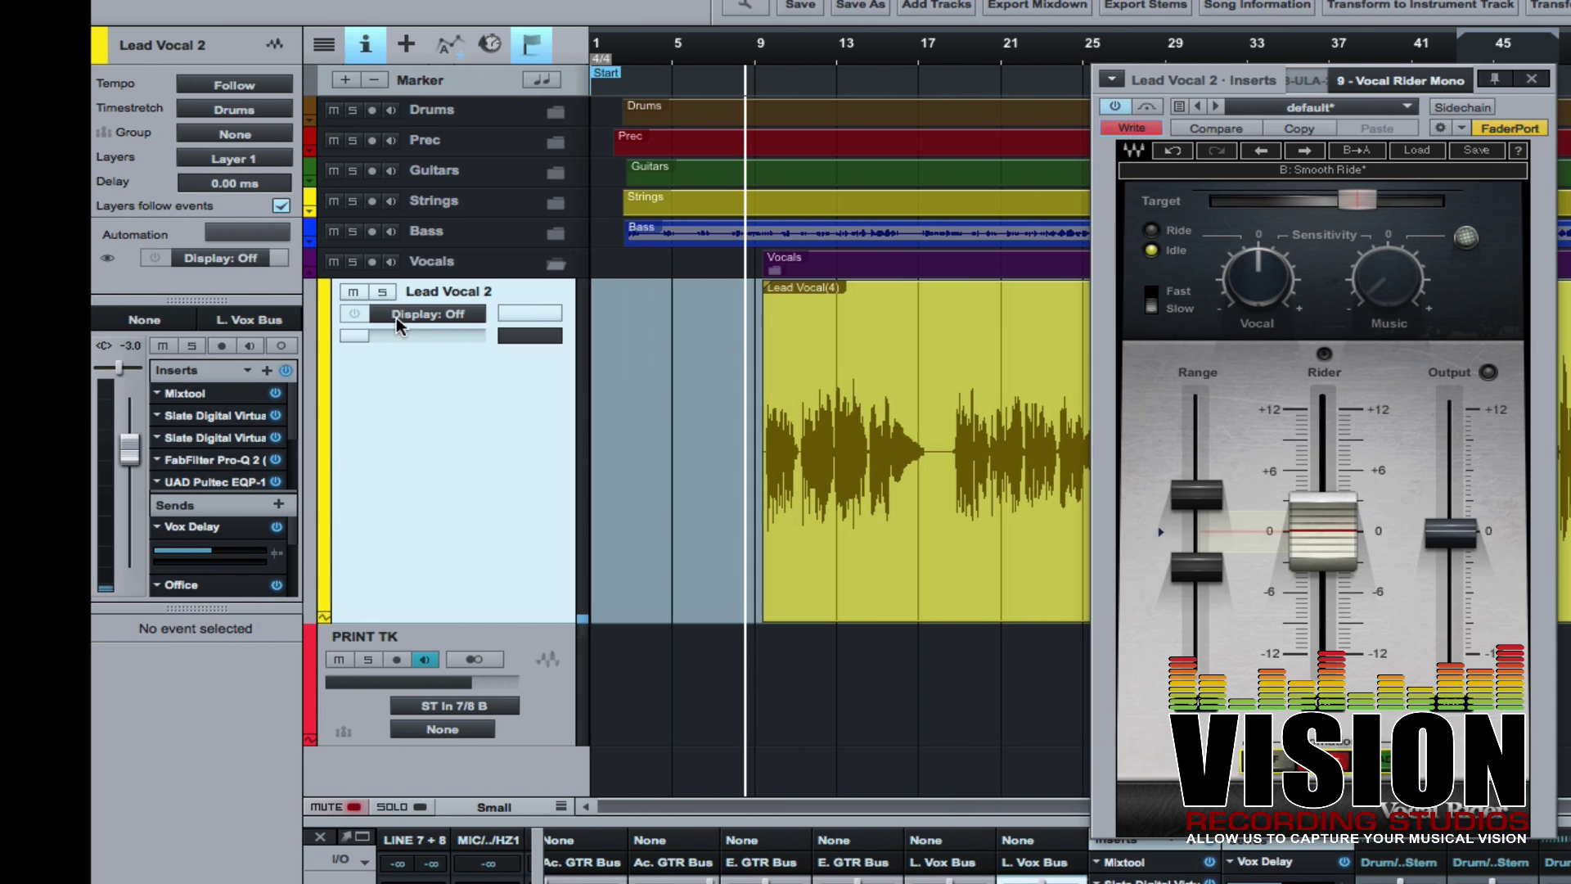
Open the add/remove automation settings for Lead Vocal 2 and expand the parameters of the Vocal Rider Mono insert
left_click(432, 313)
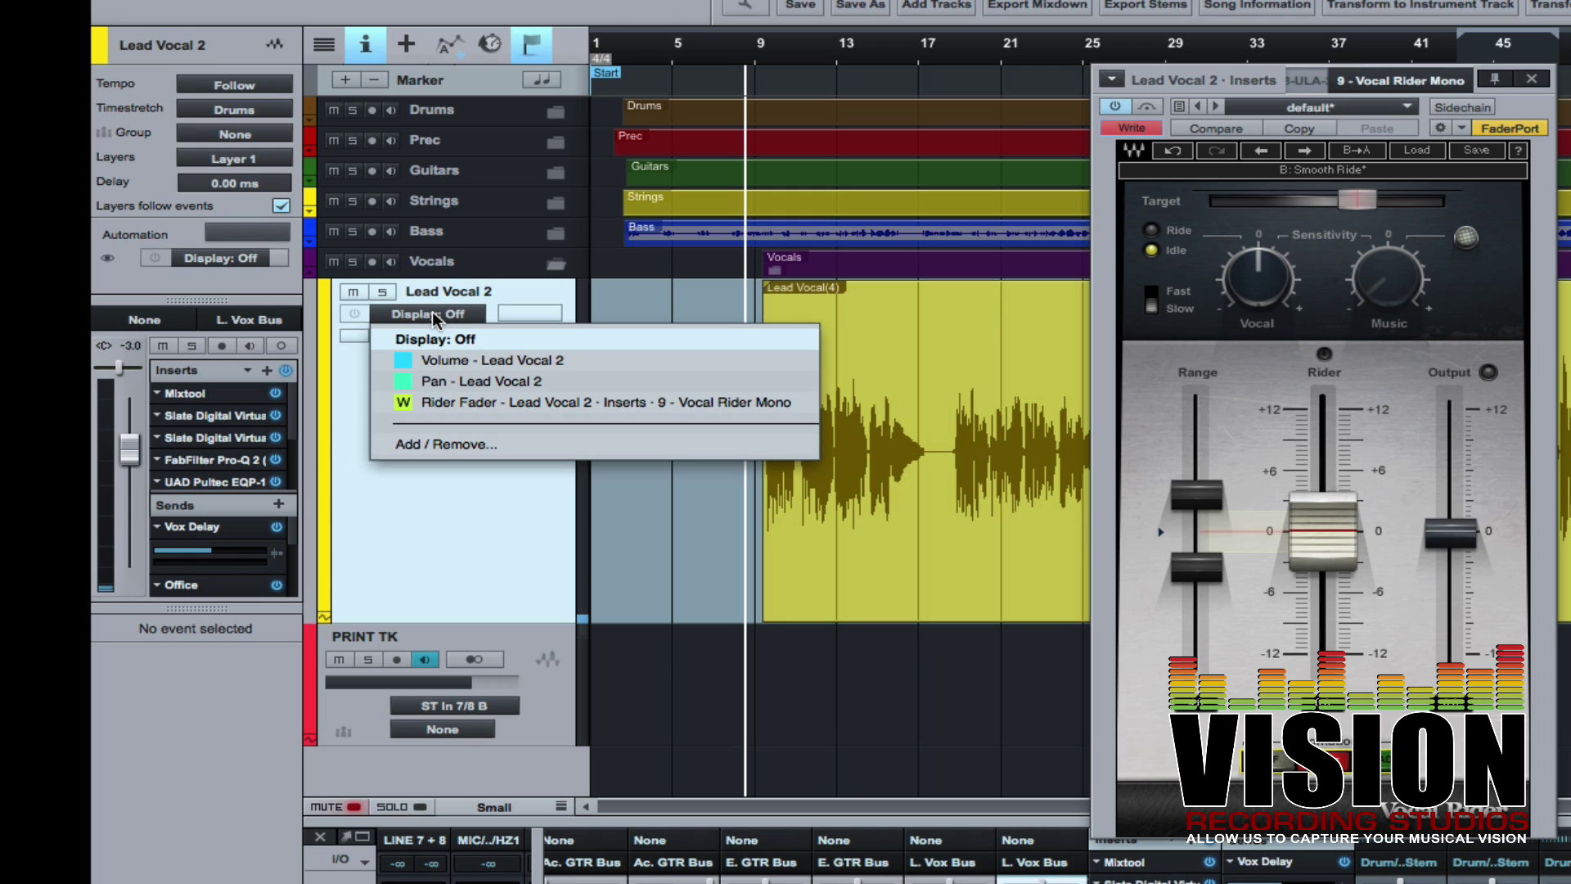
left_click(432, 446)
left_click_drag(1256, 132, 1137, 152)
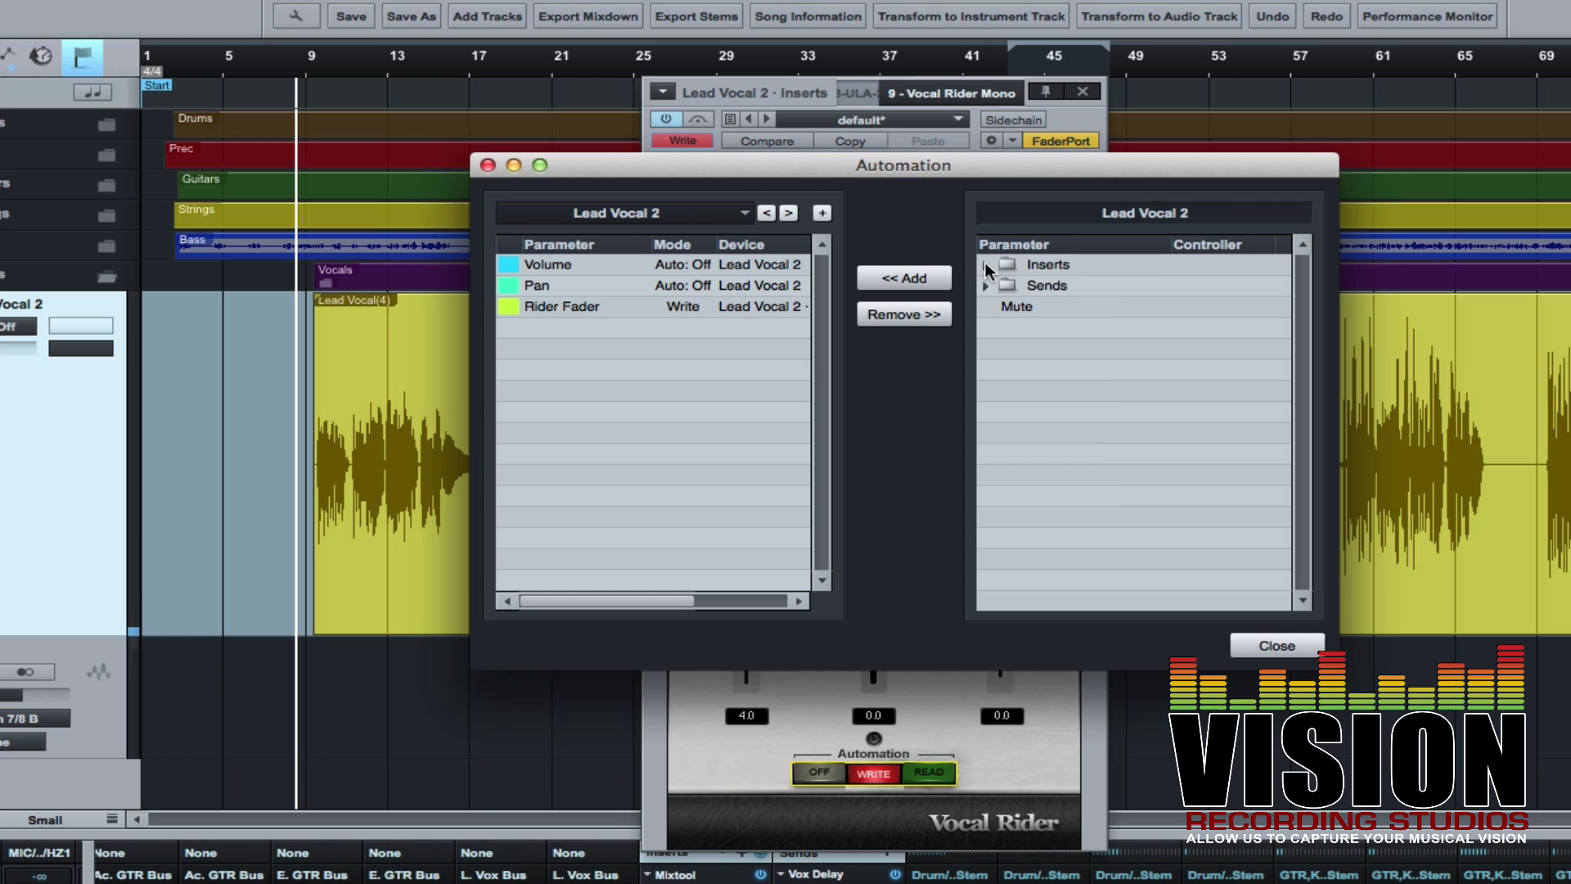
left_click(986, 265)
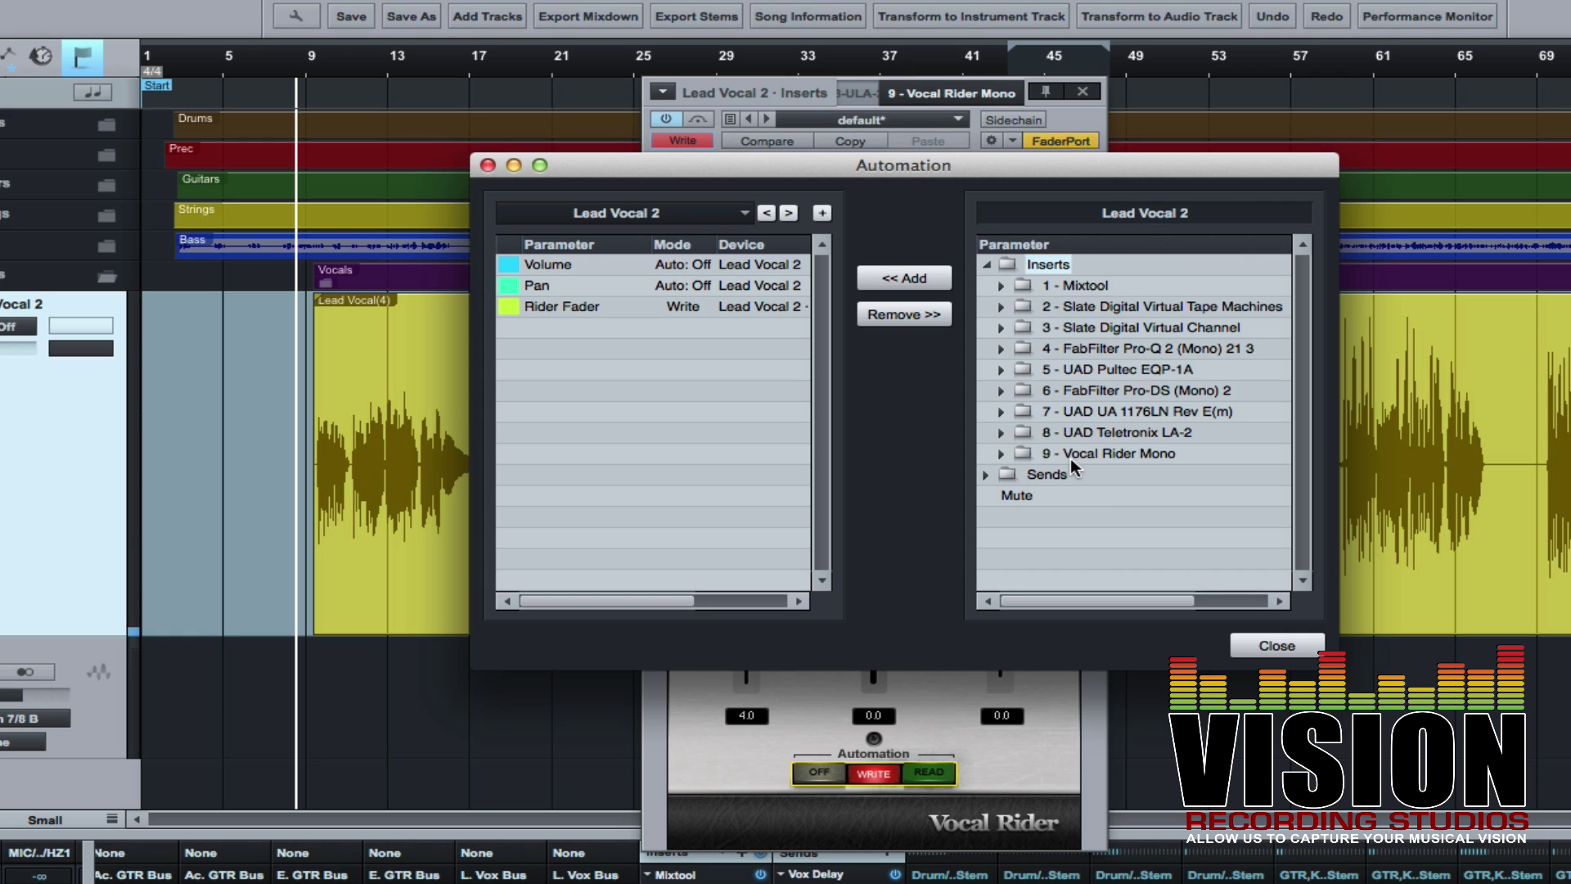
left_click(1000, 454)
scroll(1122, 487, "down", 3)
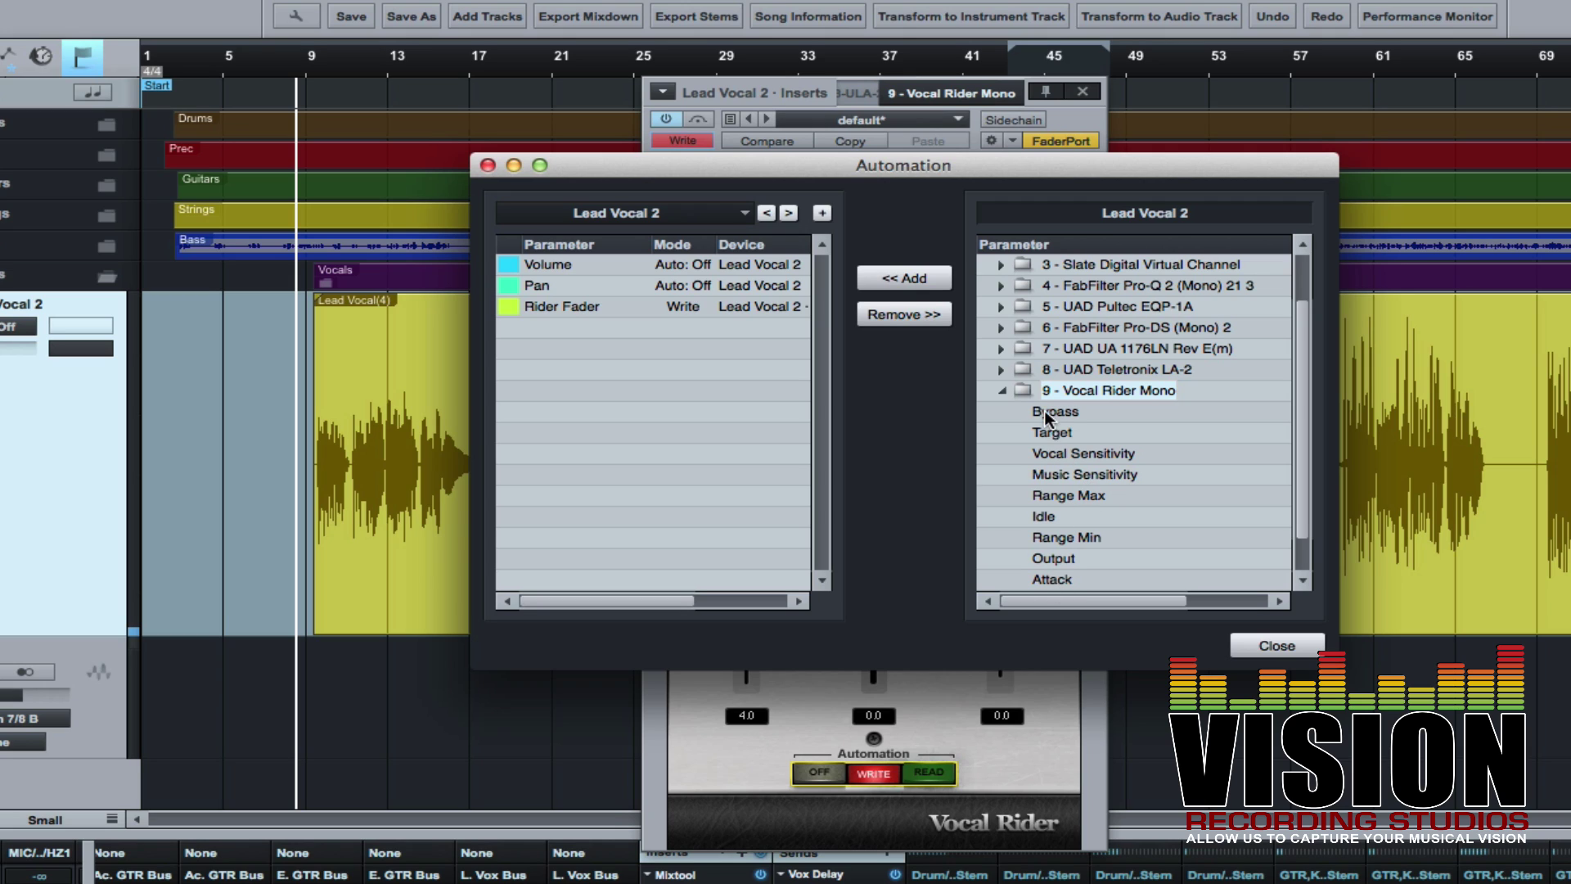
scroll(1046, 495, "down", 2)
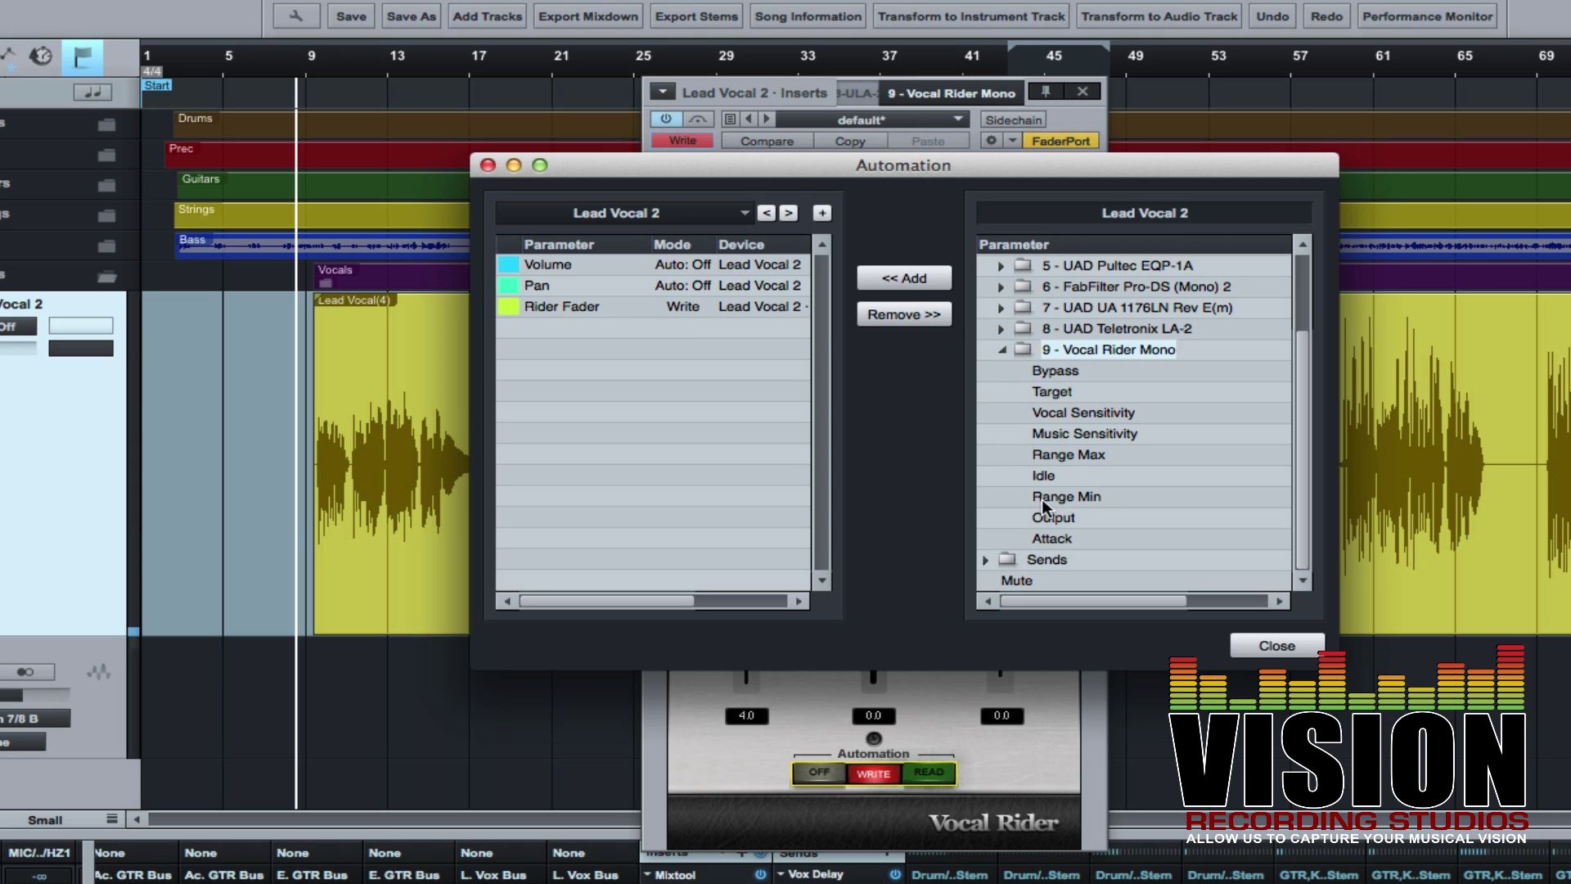
Remove the Rider Fader parameter from Lead Vocal 2's automation, add it back from Vocal Rider Mono, and close the dialog
left_click(565, 306)
left_click(882, 316)
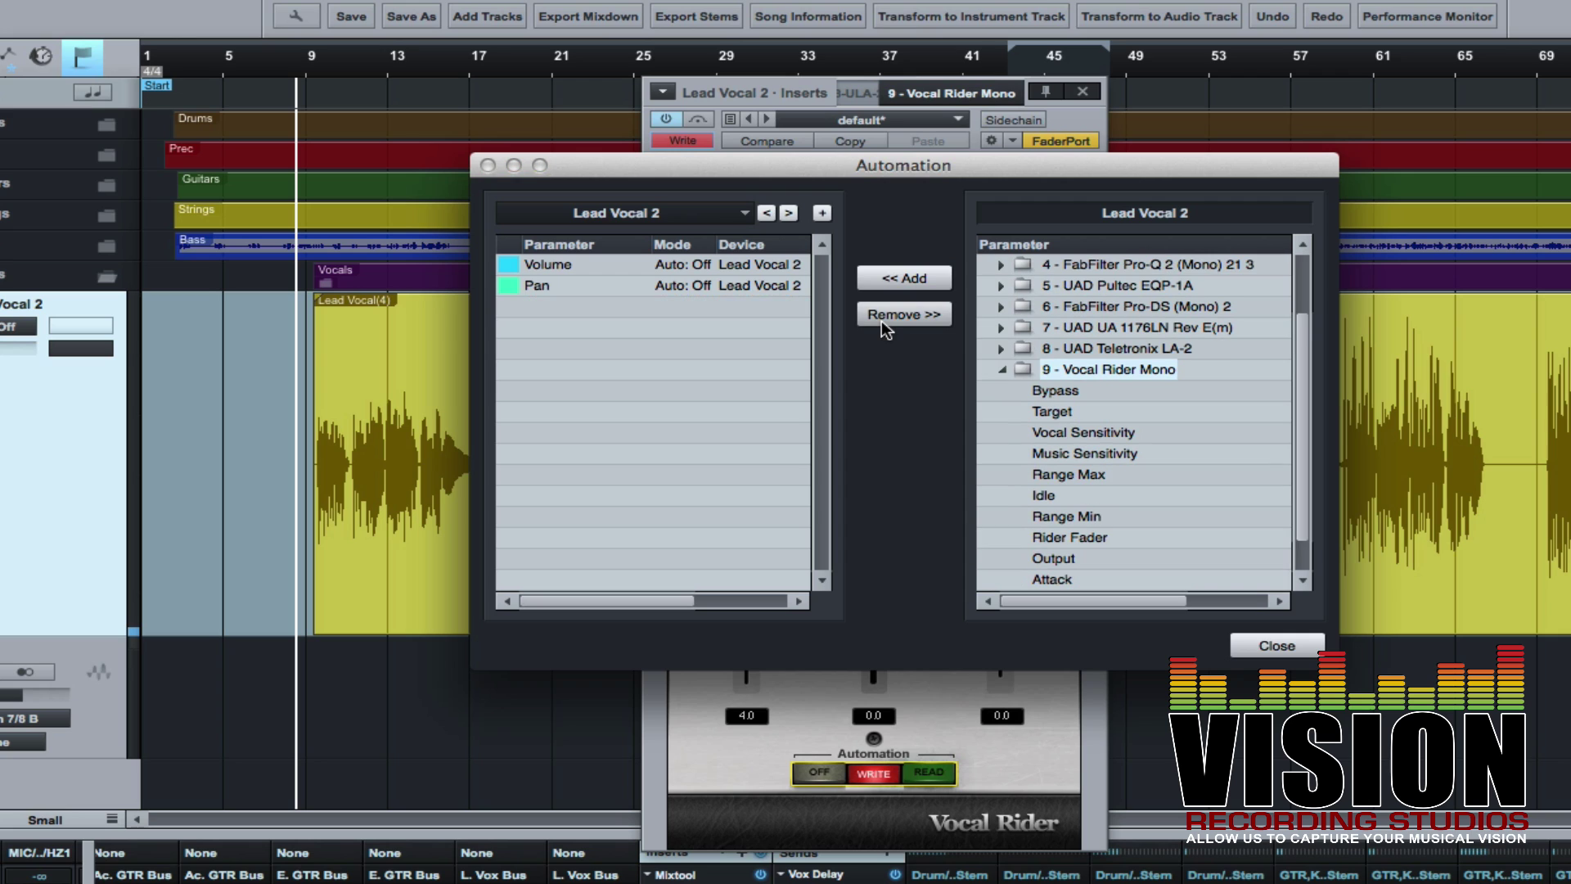
scroll(1053, 437, "down", 2)
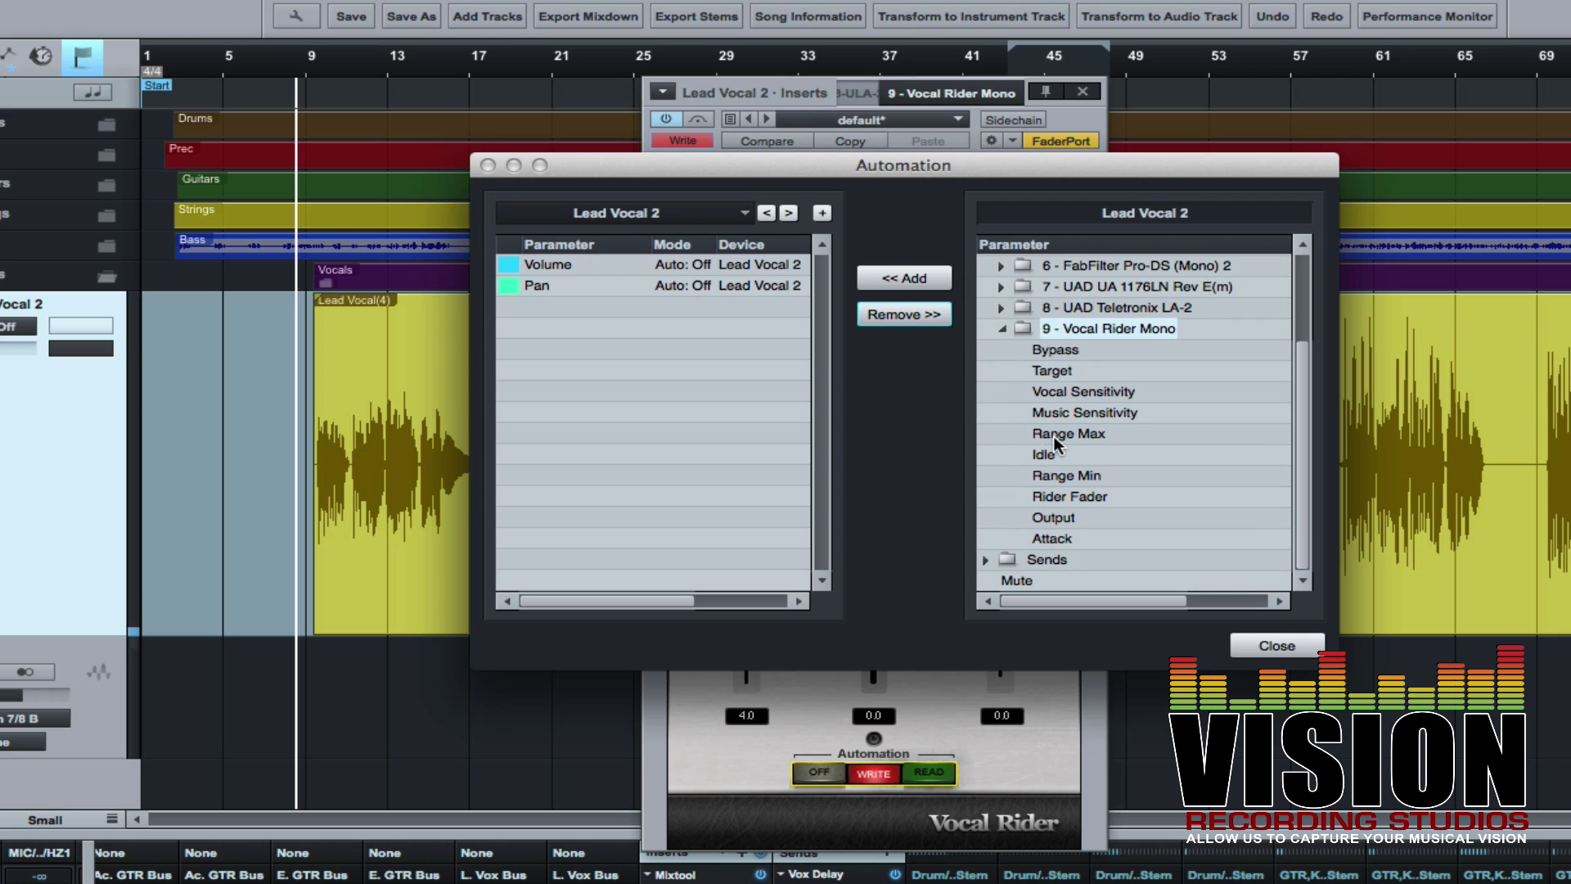
left_click(1064, 497)
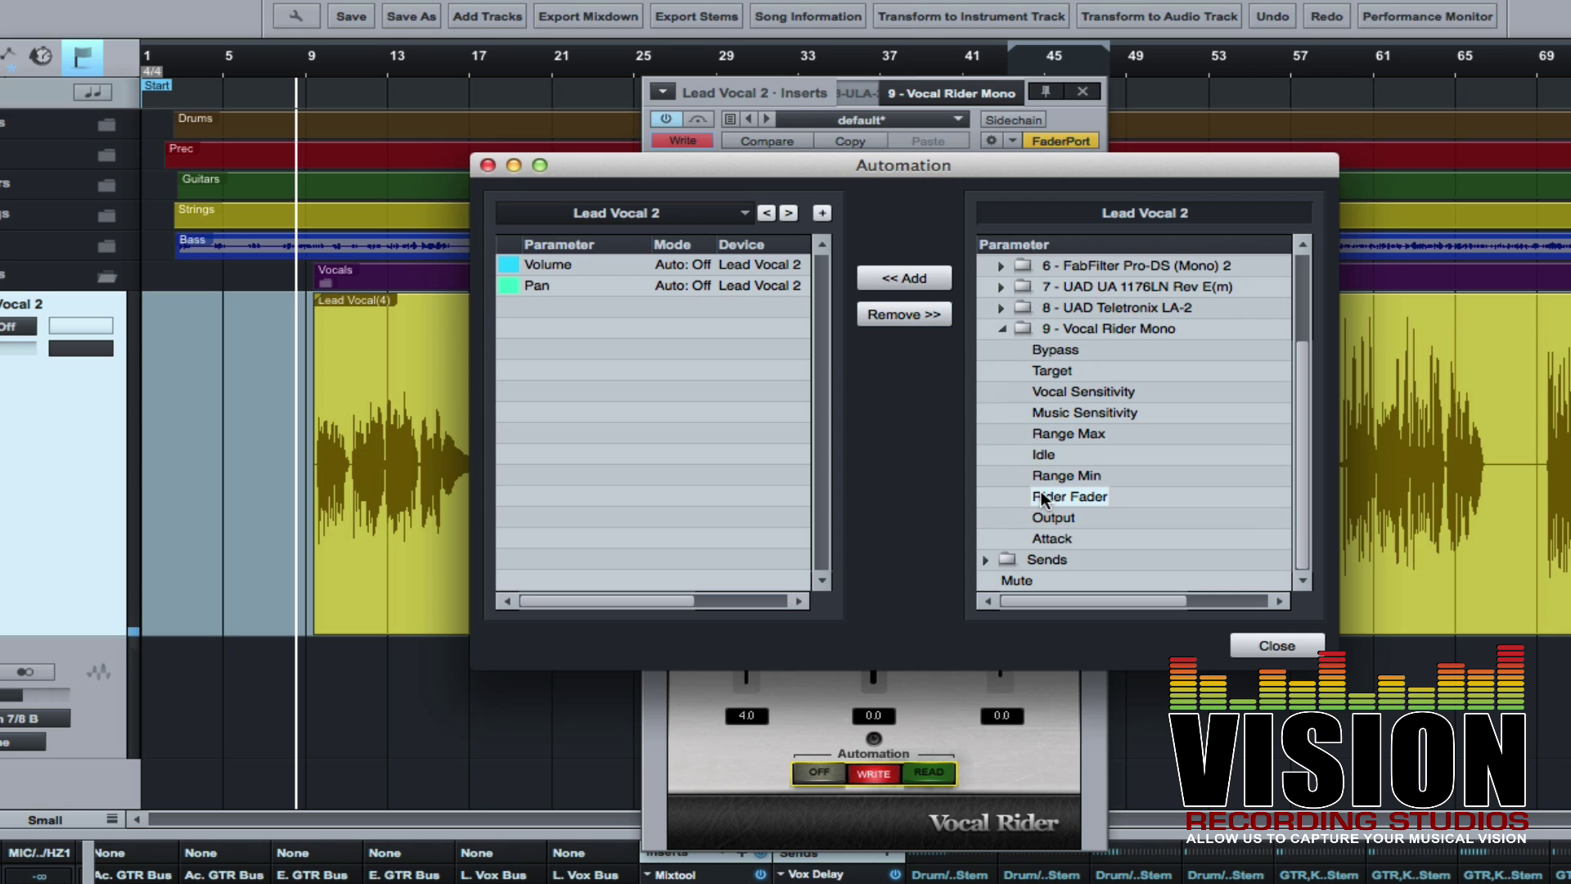
left_click(876, 280)
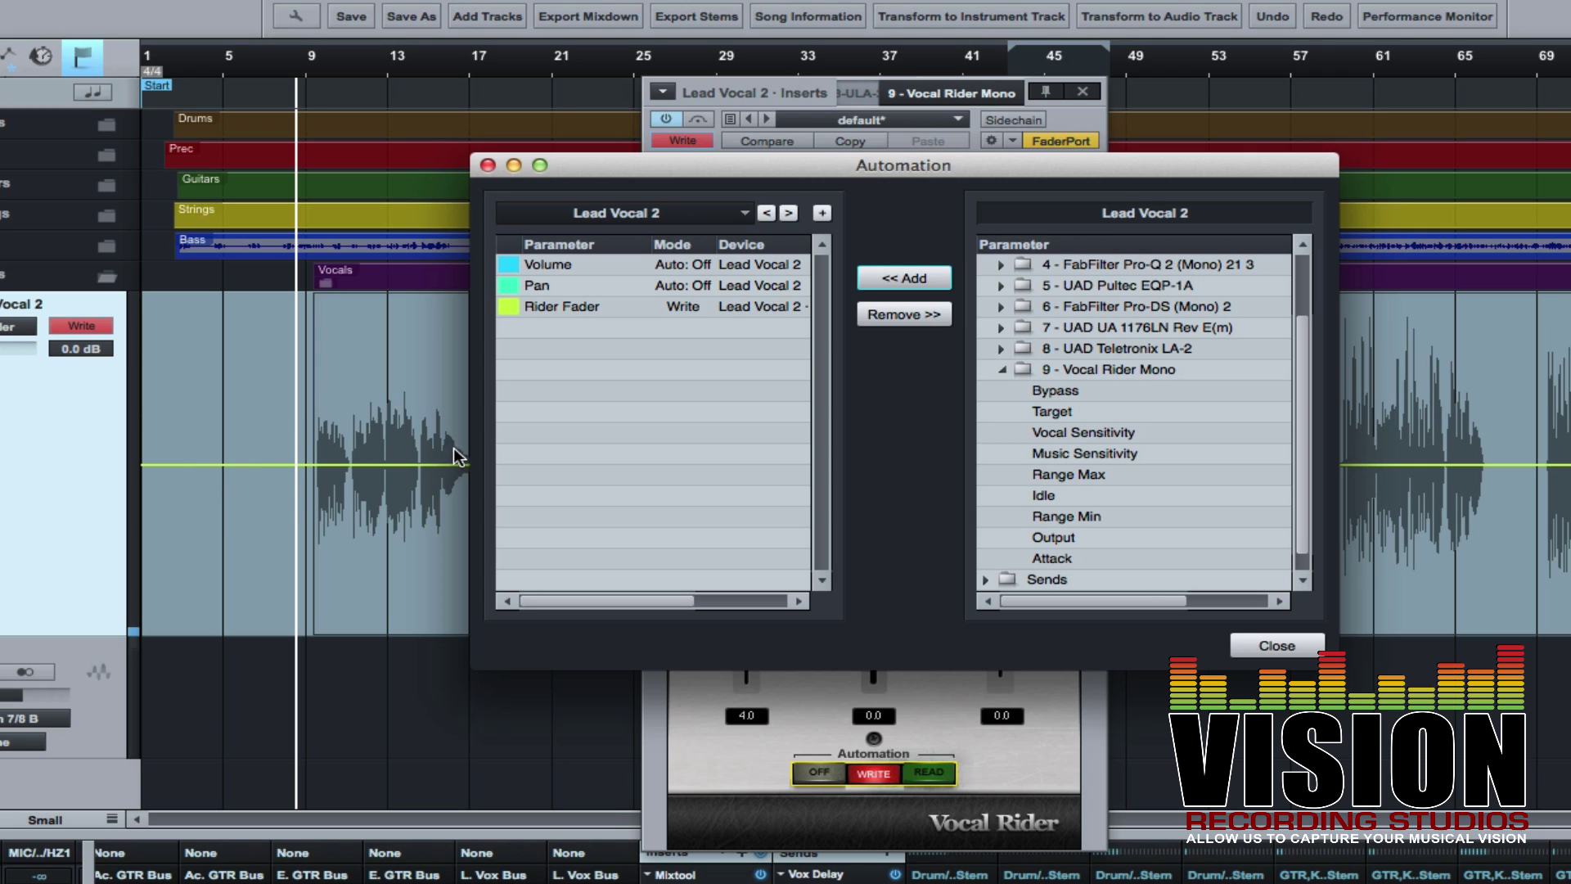
left_click(1277, 646)
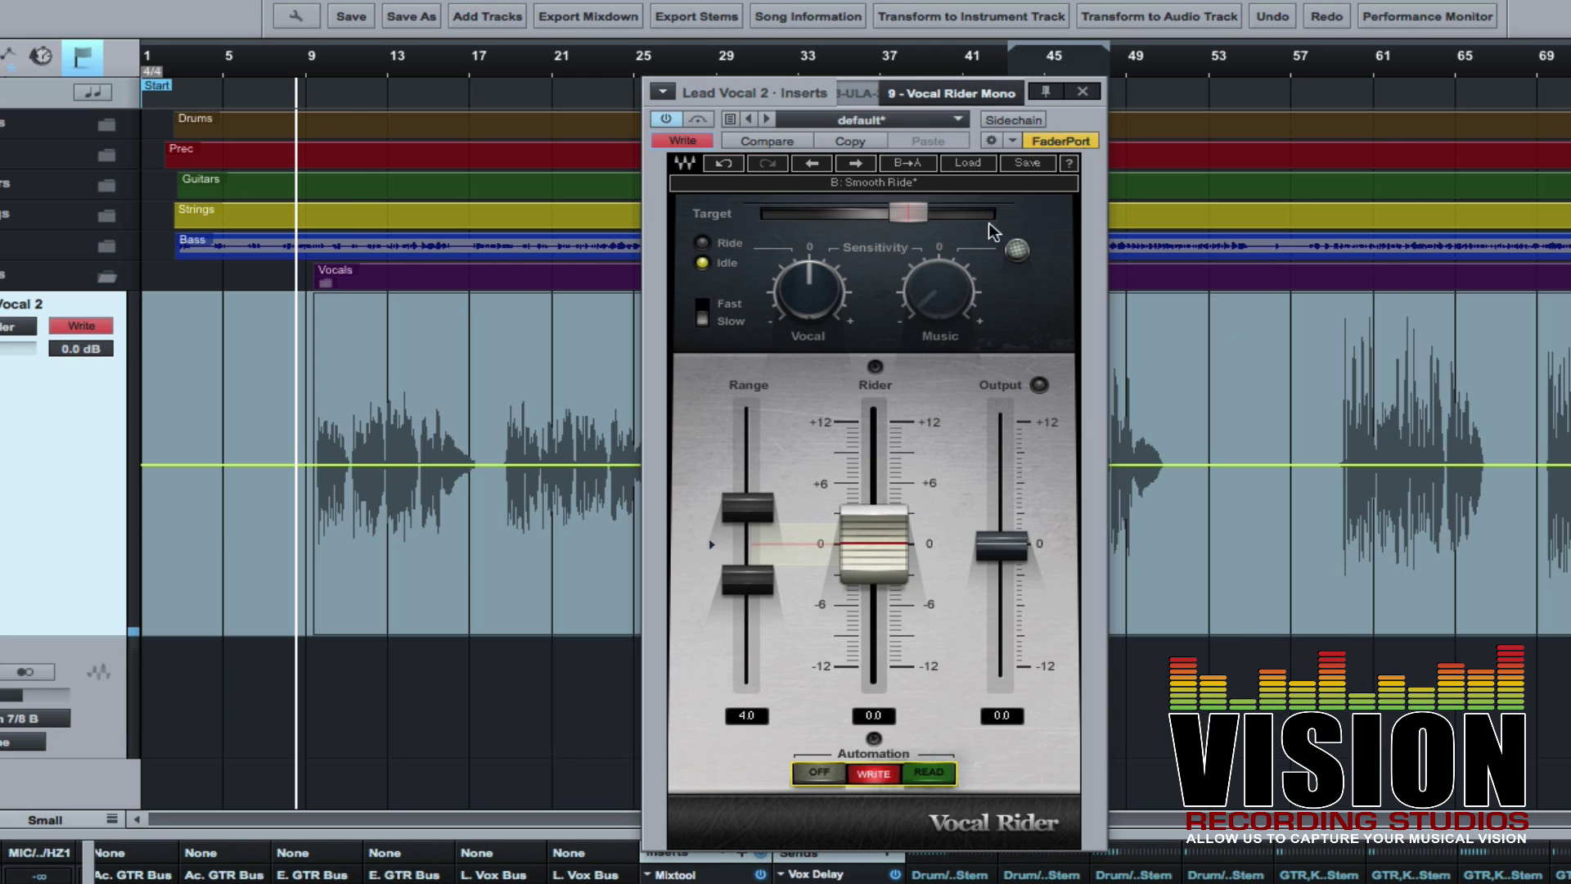
Move the Vocal Rider window aside and set the Lead Vocal 2 channel's automation mode to Write
left_click_drag(755, 92, 1520, 53)
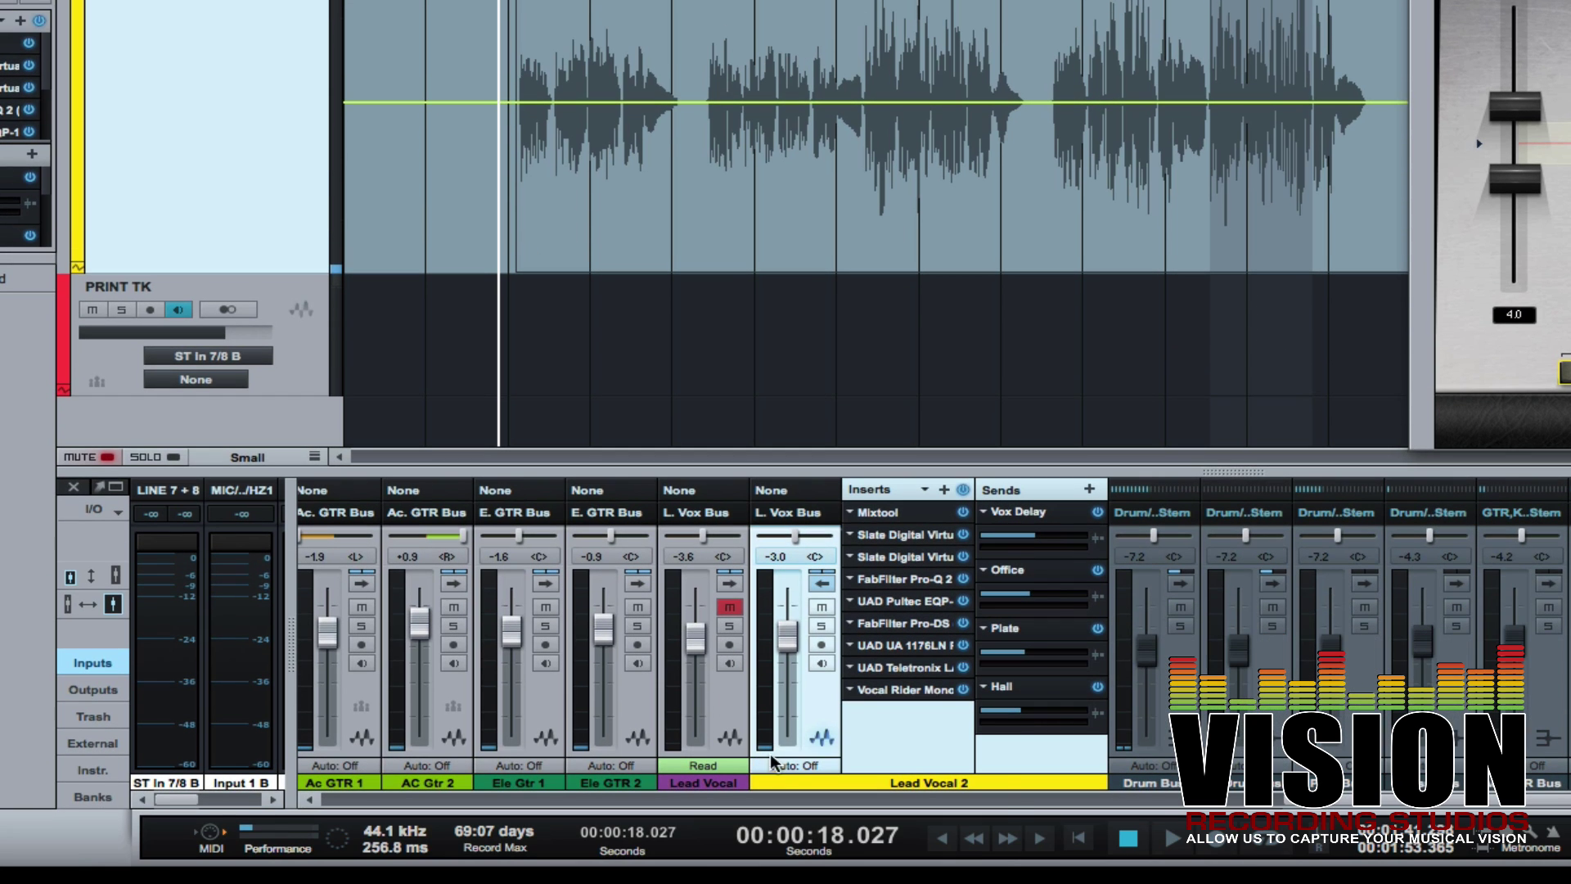
left_click(778, 767)
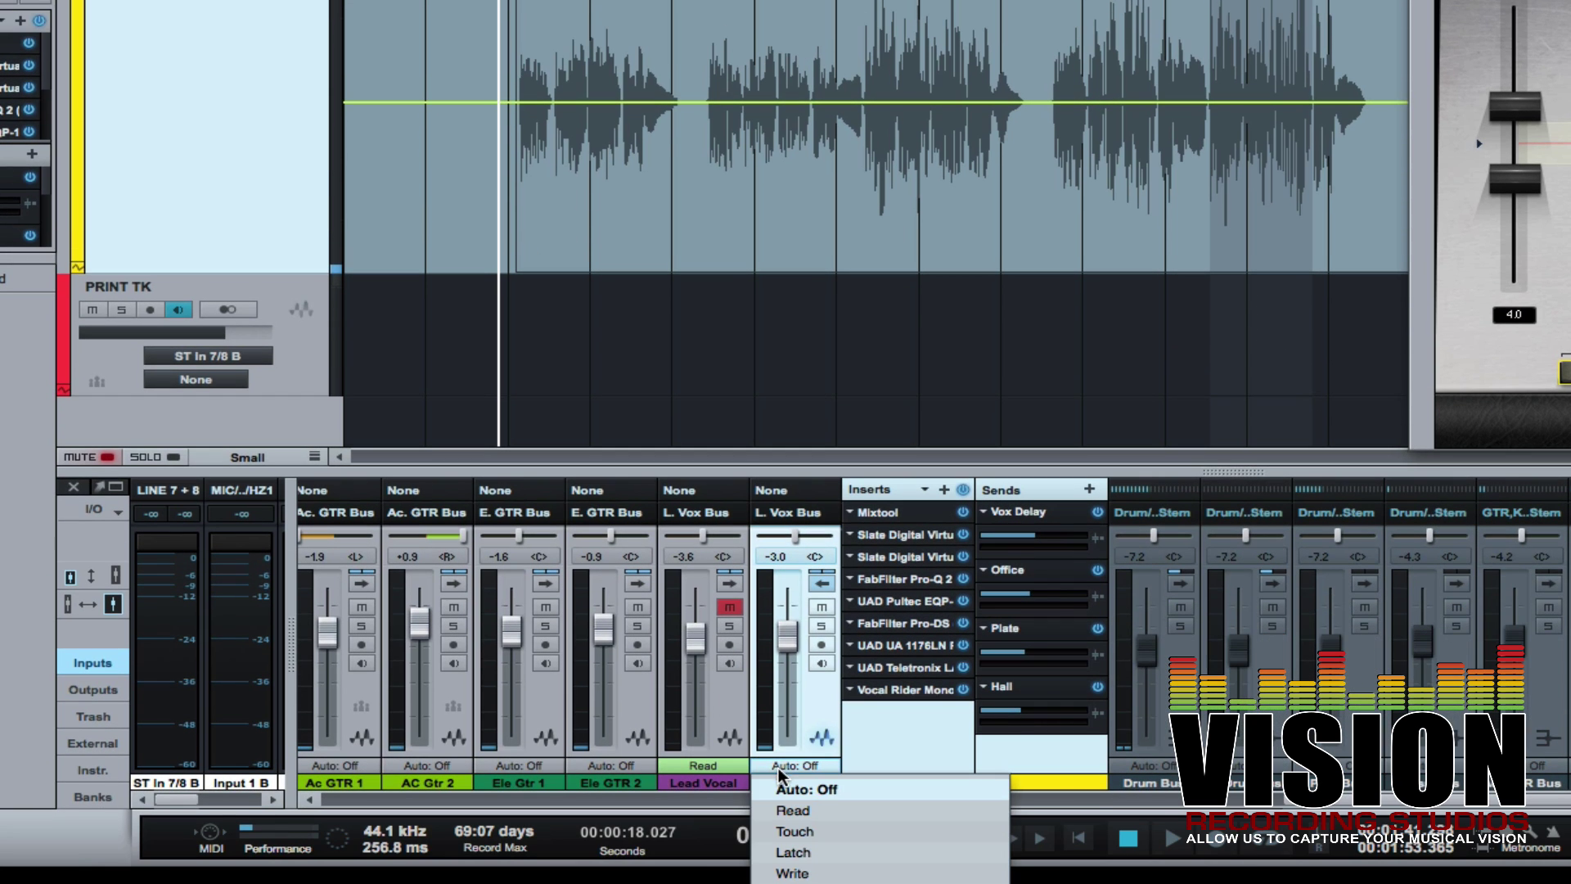
left_click(784, 866)
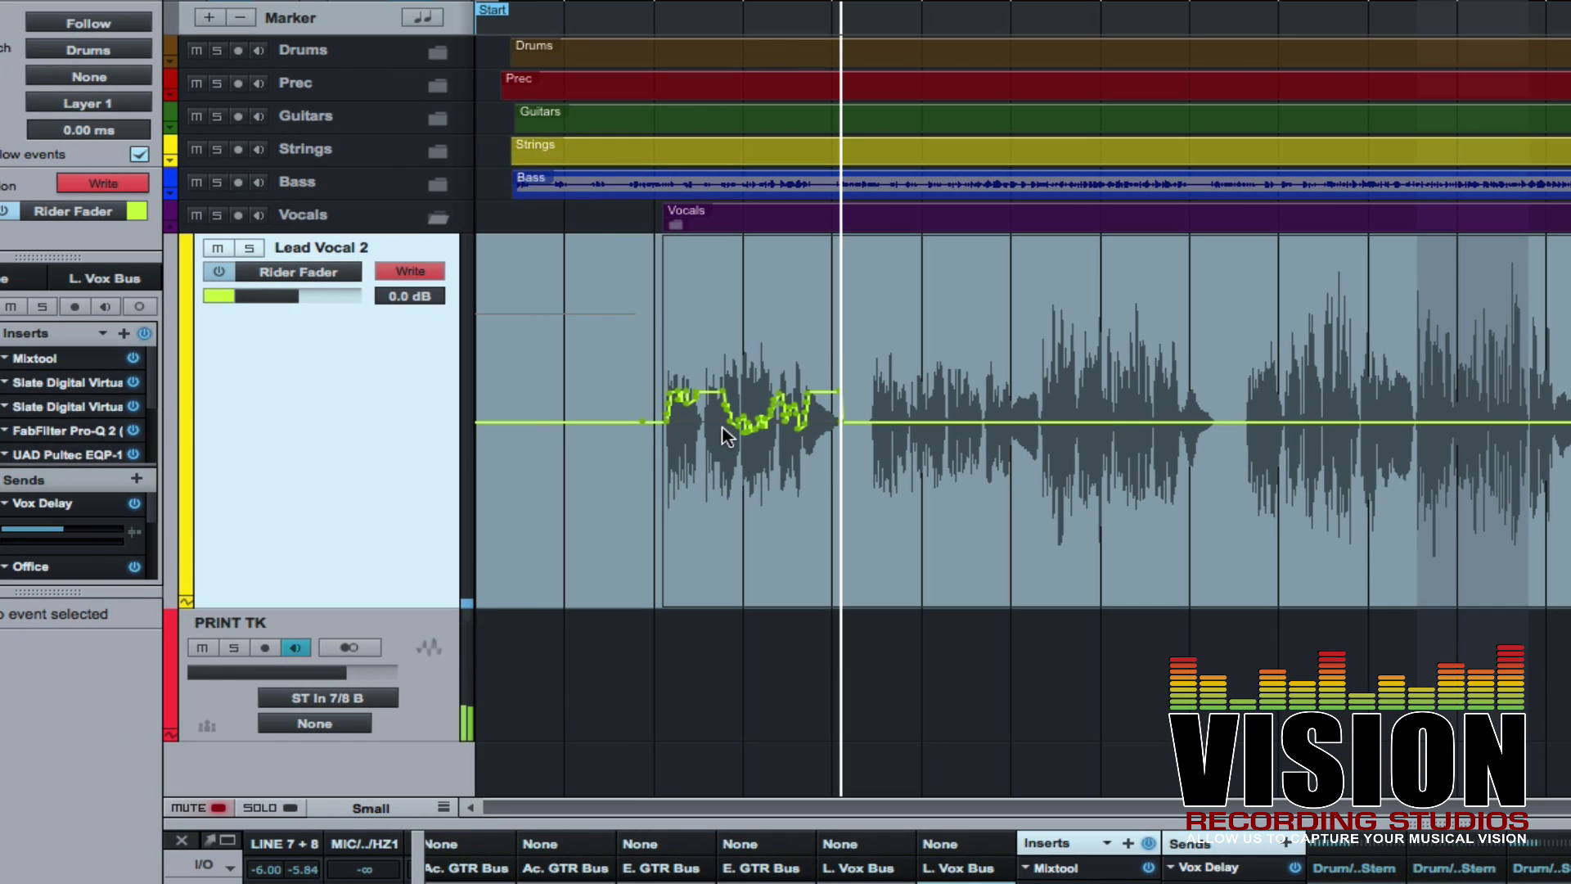
Reshape Lead Vocal 2's Rider Fader automation by hand, moving its points on the held note just before bar 16
key("e")
key("e")
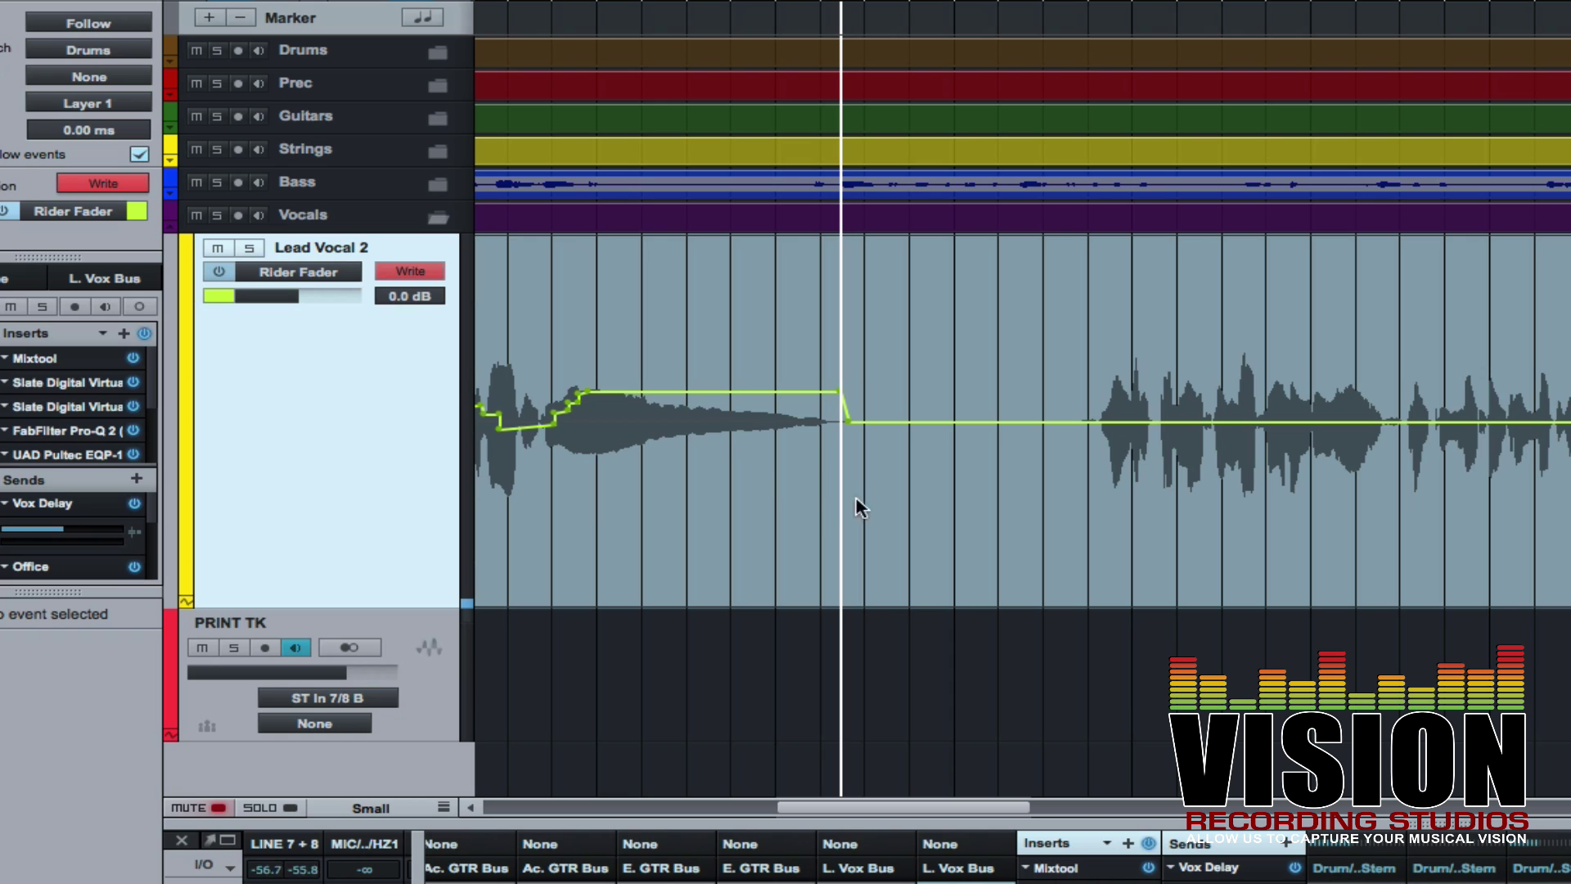
scroll(1018, 495, "left", 5)
scroll(1018, 496, "left", 5)
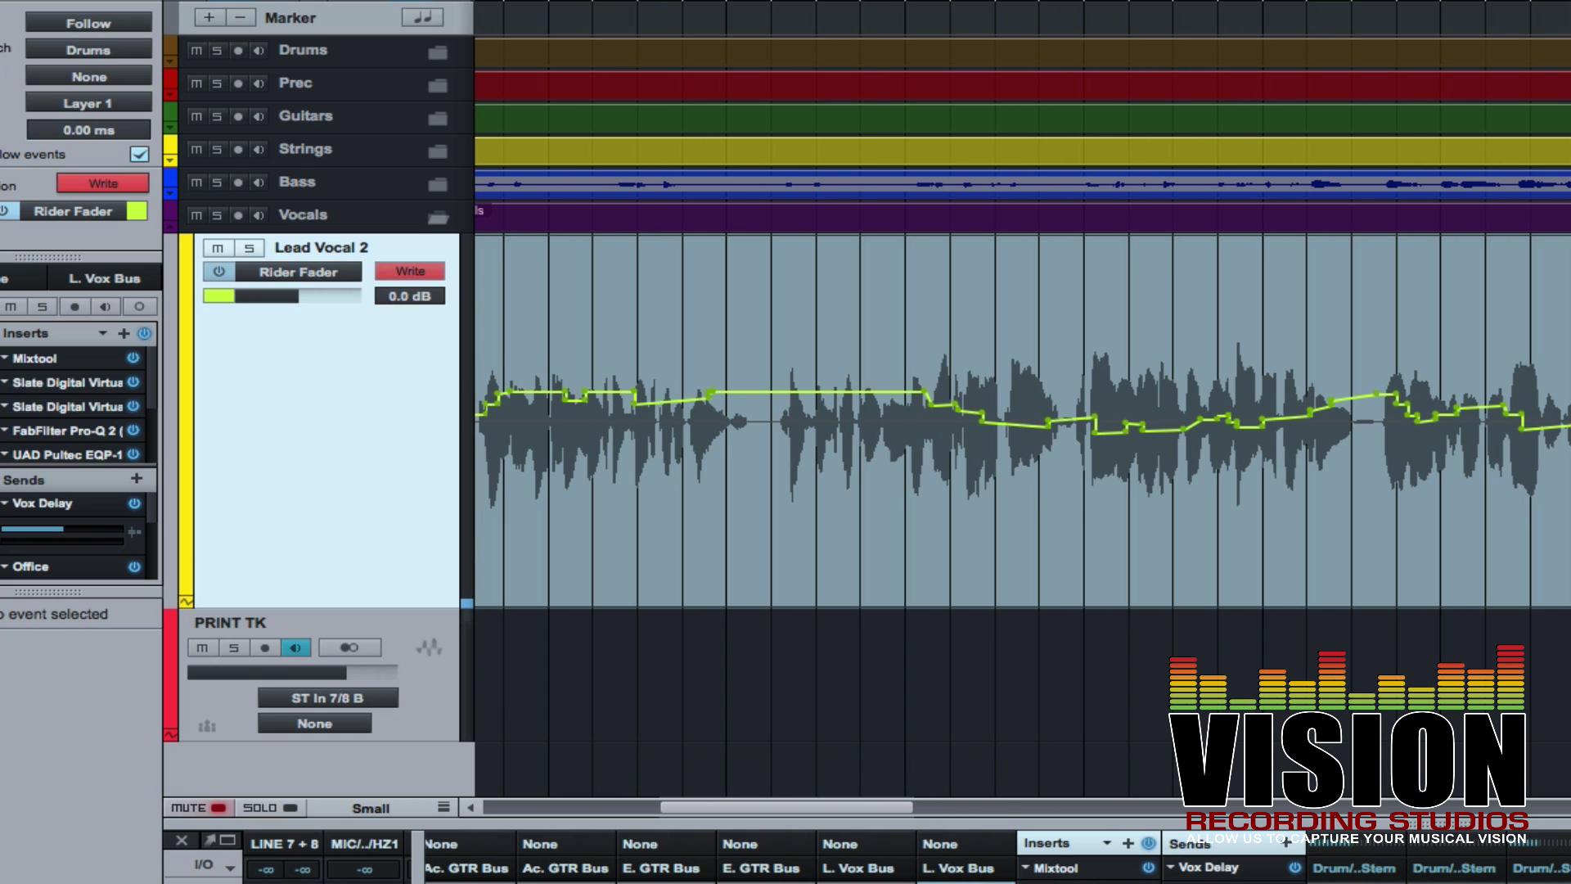
scroll(1475, 530, "left", 3)
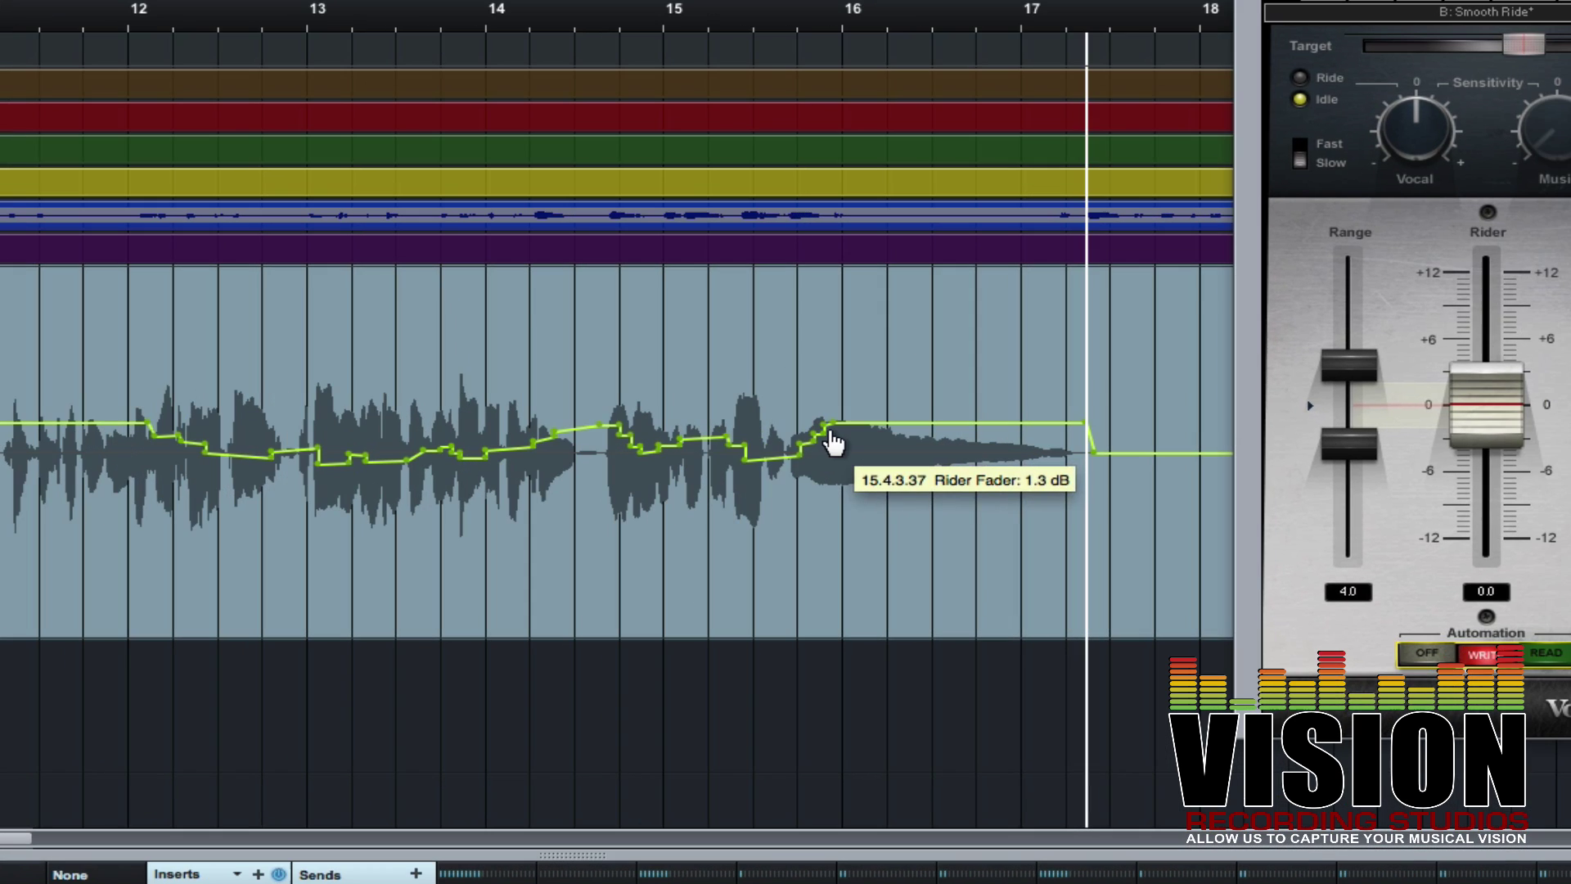
key("e")
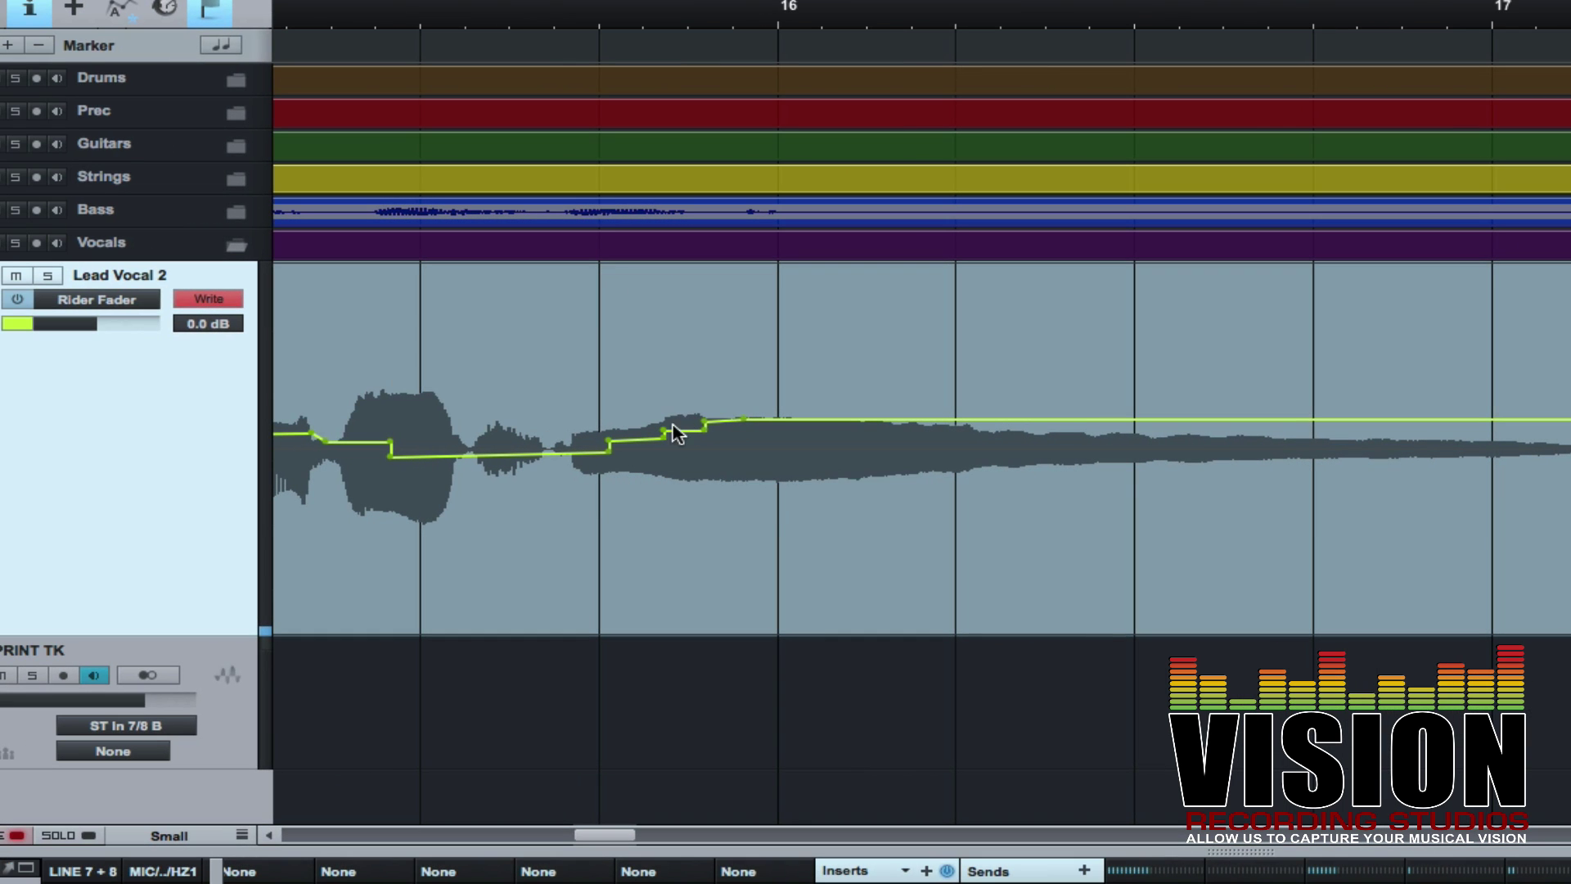
mouse_move(665, 441)
left_click_drag(661, 431, 705, 403)
left_click_drag(613, 447, 557, 456)
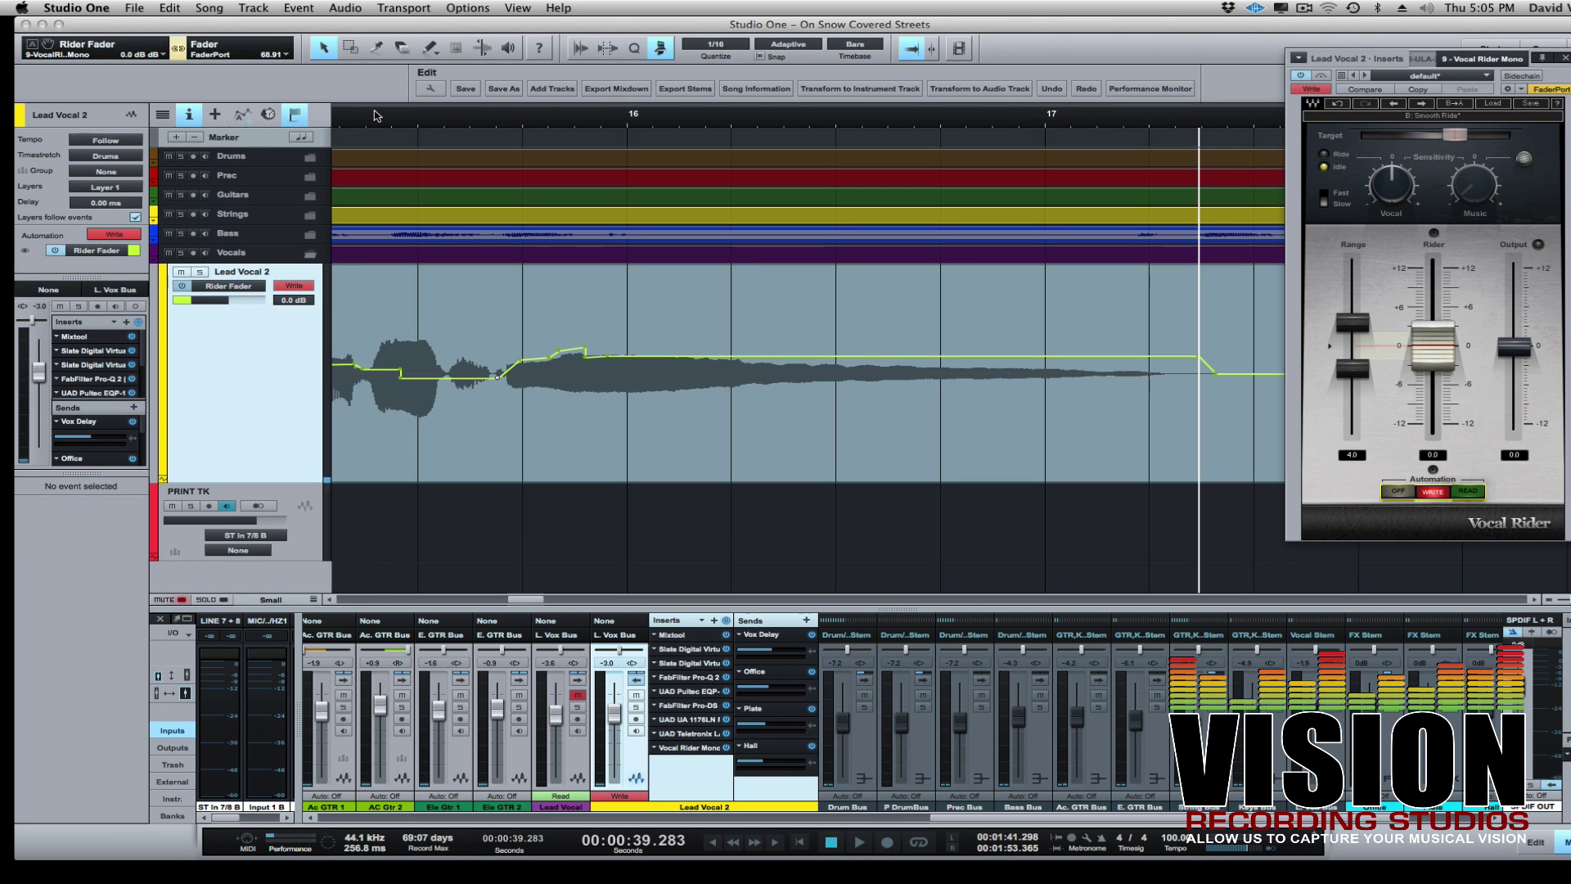
Play from the middle of bar 15 past bar 16 in Write mode to rewrite the edited Rider Fader automation, and stop playback
left_click(345, 8)
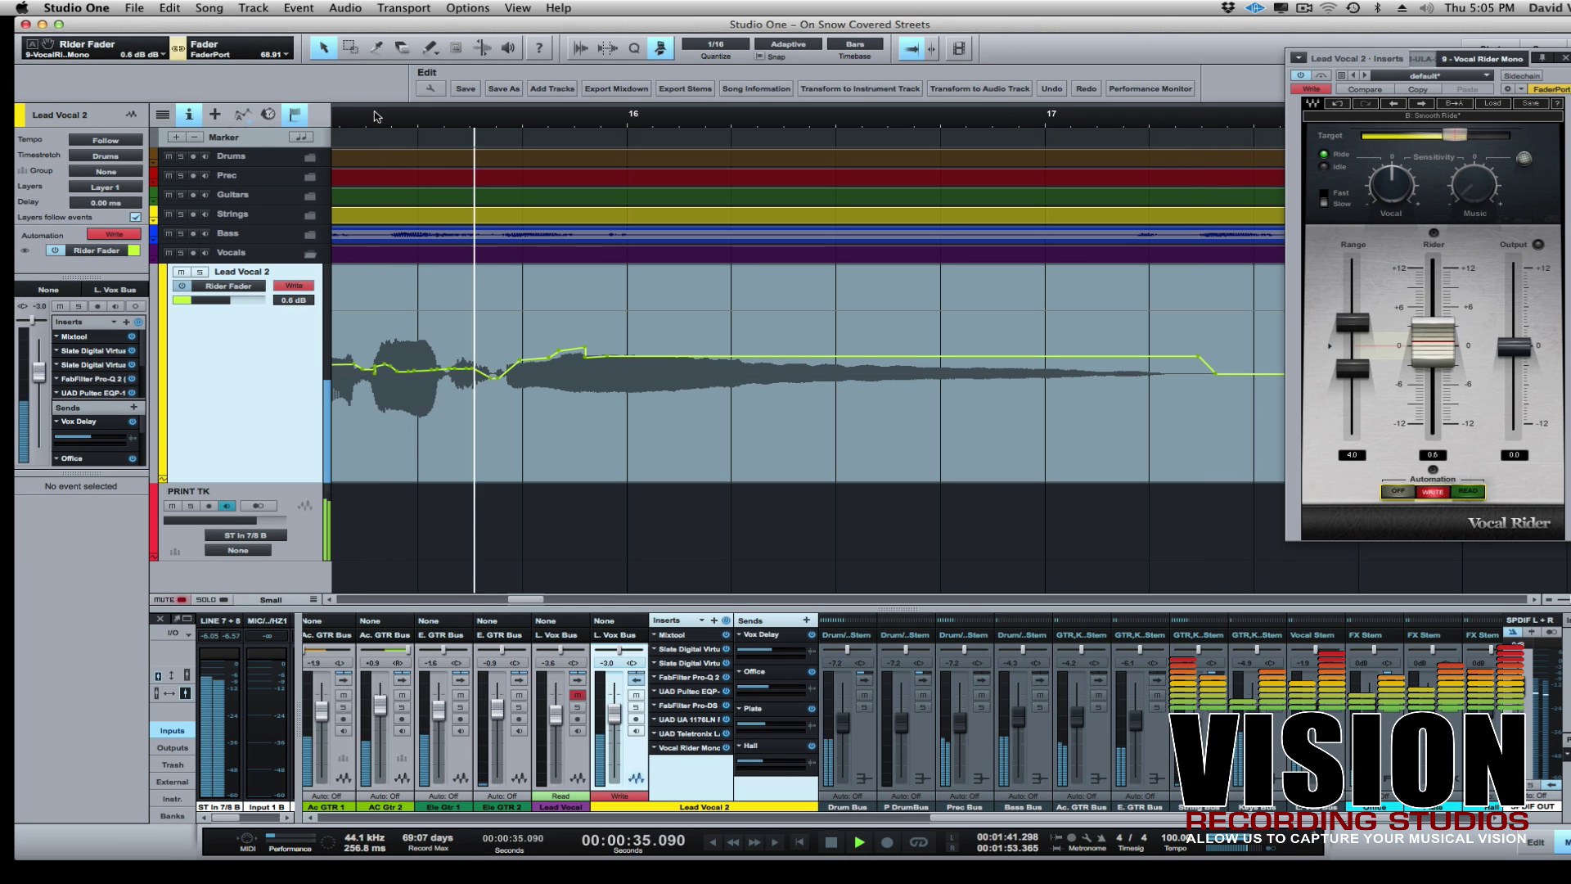
key("space")
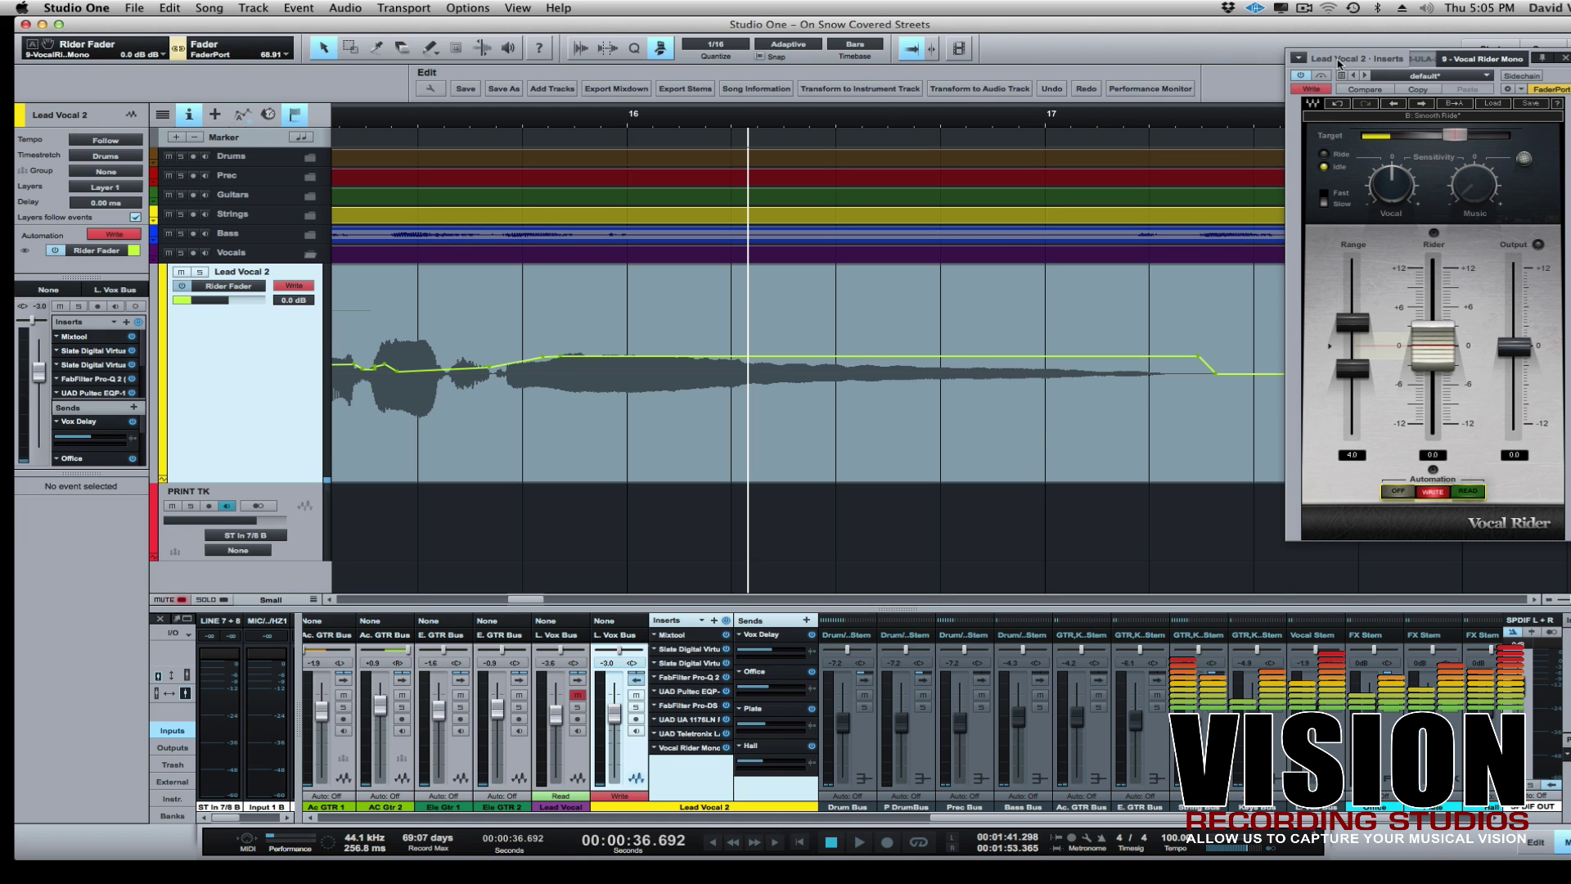
left_click_drag(1339, 64, 975, 102)
key("w")
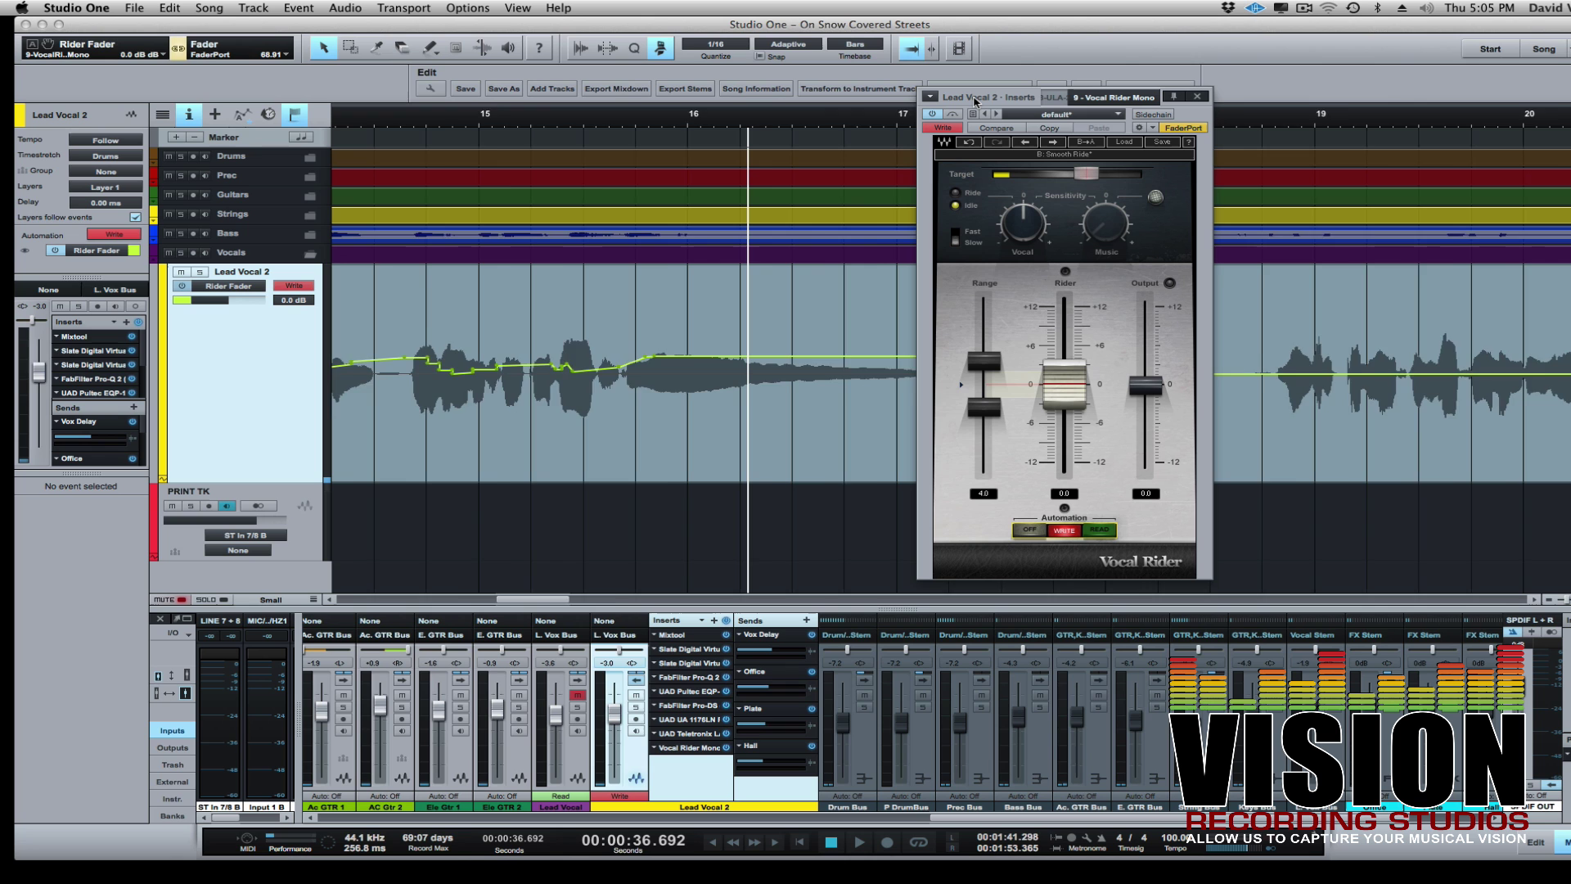
key("w")
key("w")
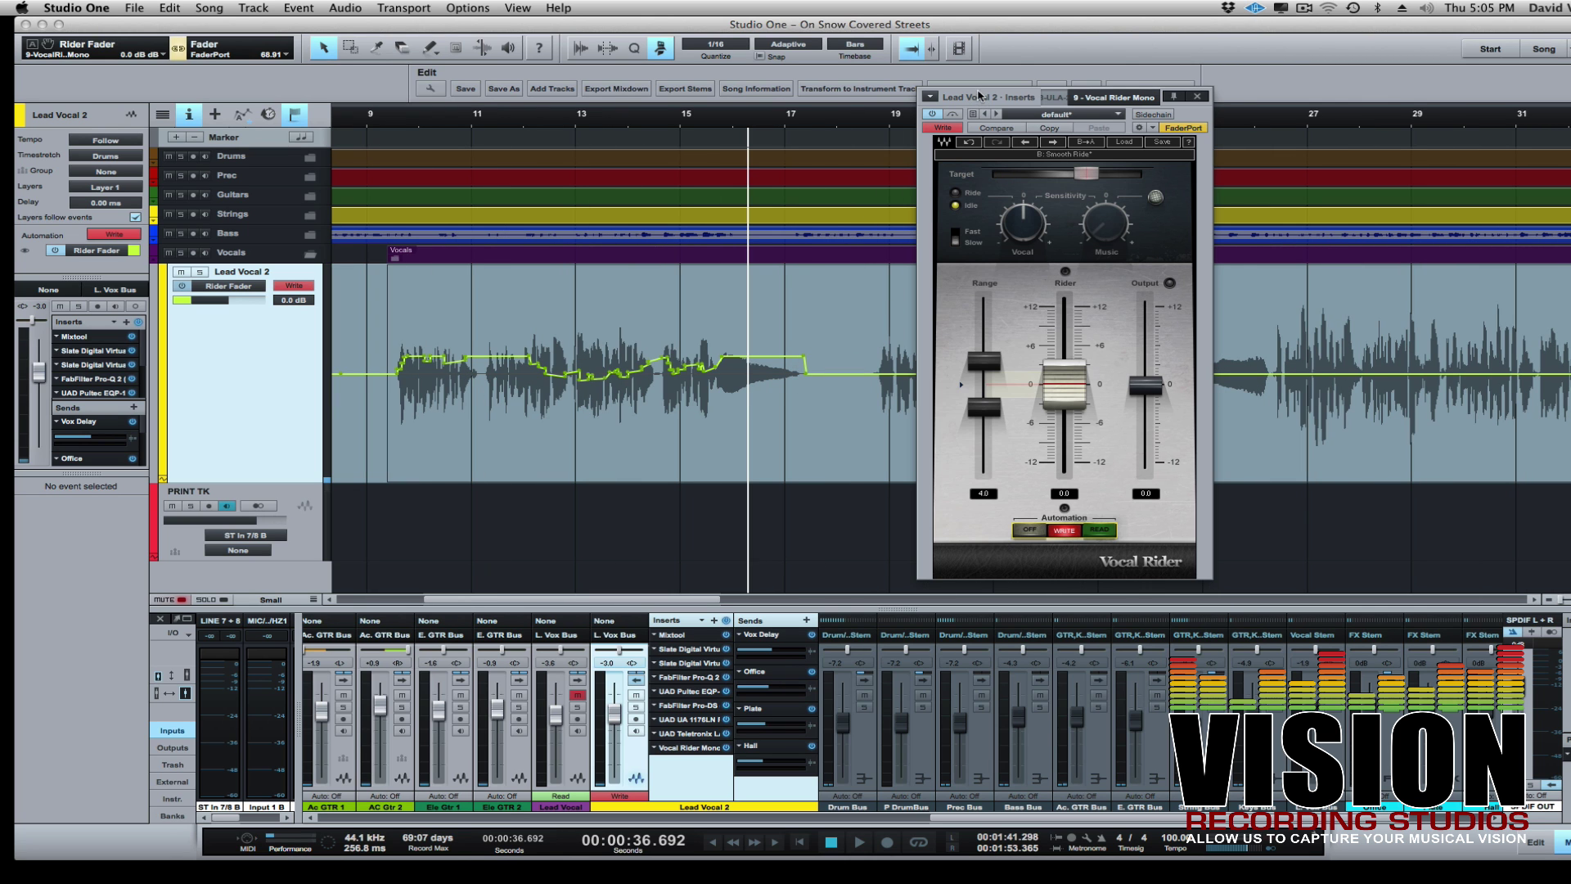
Examine the written rider curve against the rest of the Lead Vocal 2 waveform with Vocal Rider closed, and reopen the plug-in window
left_click_drag(979, 95, 930, 83)
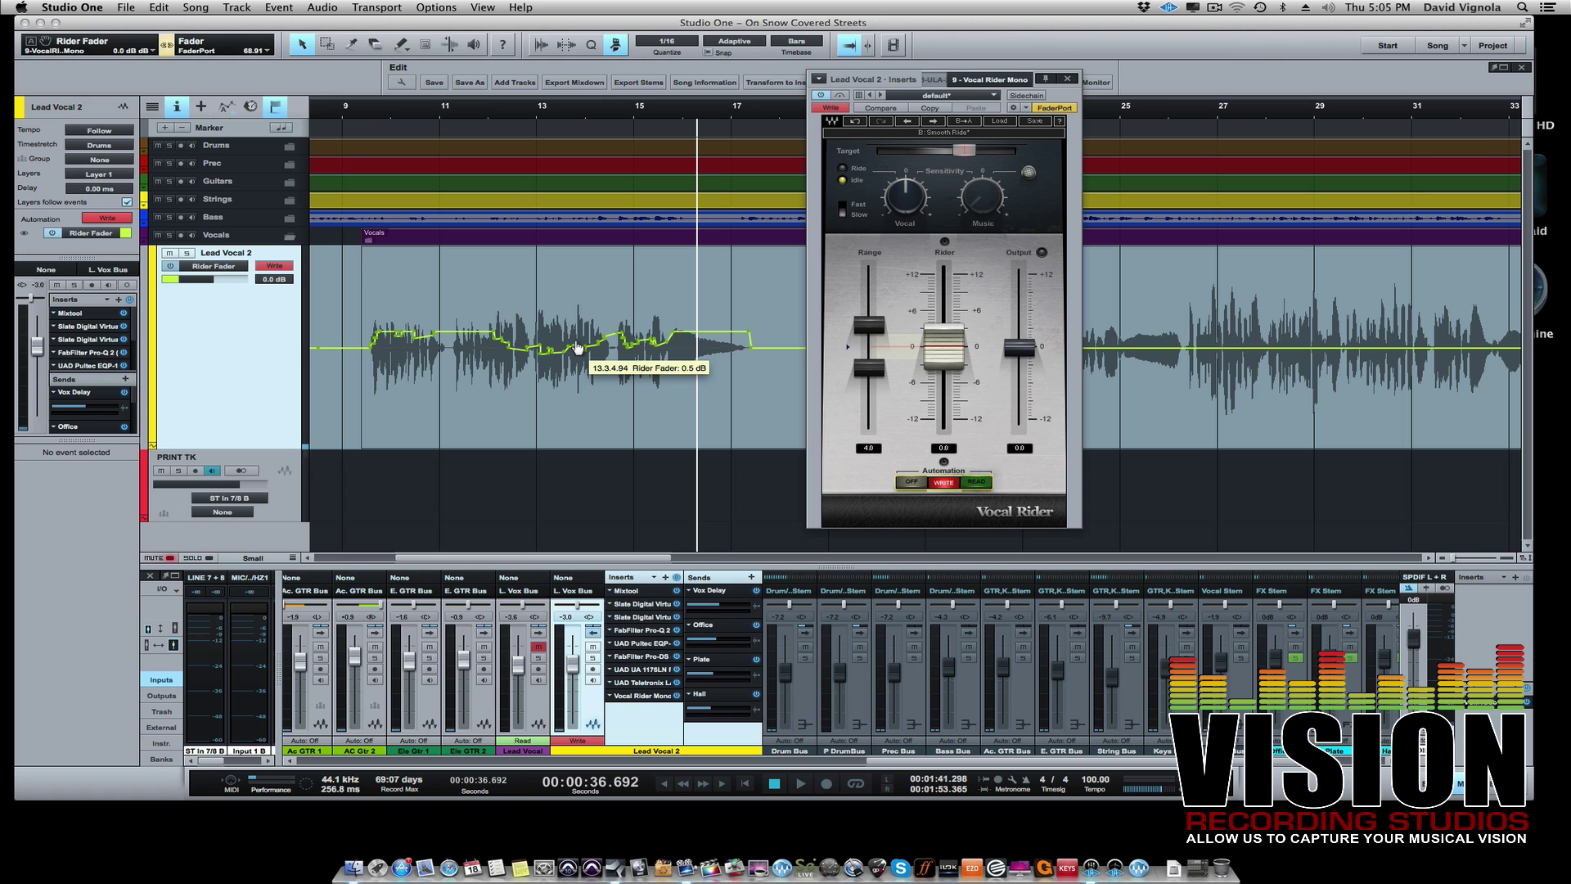
left_click(1067, 79)
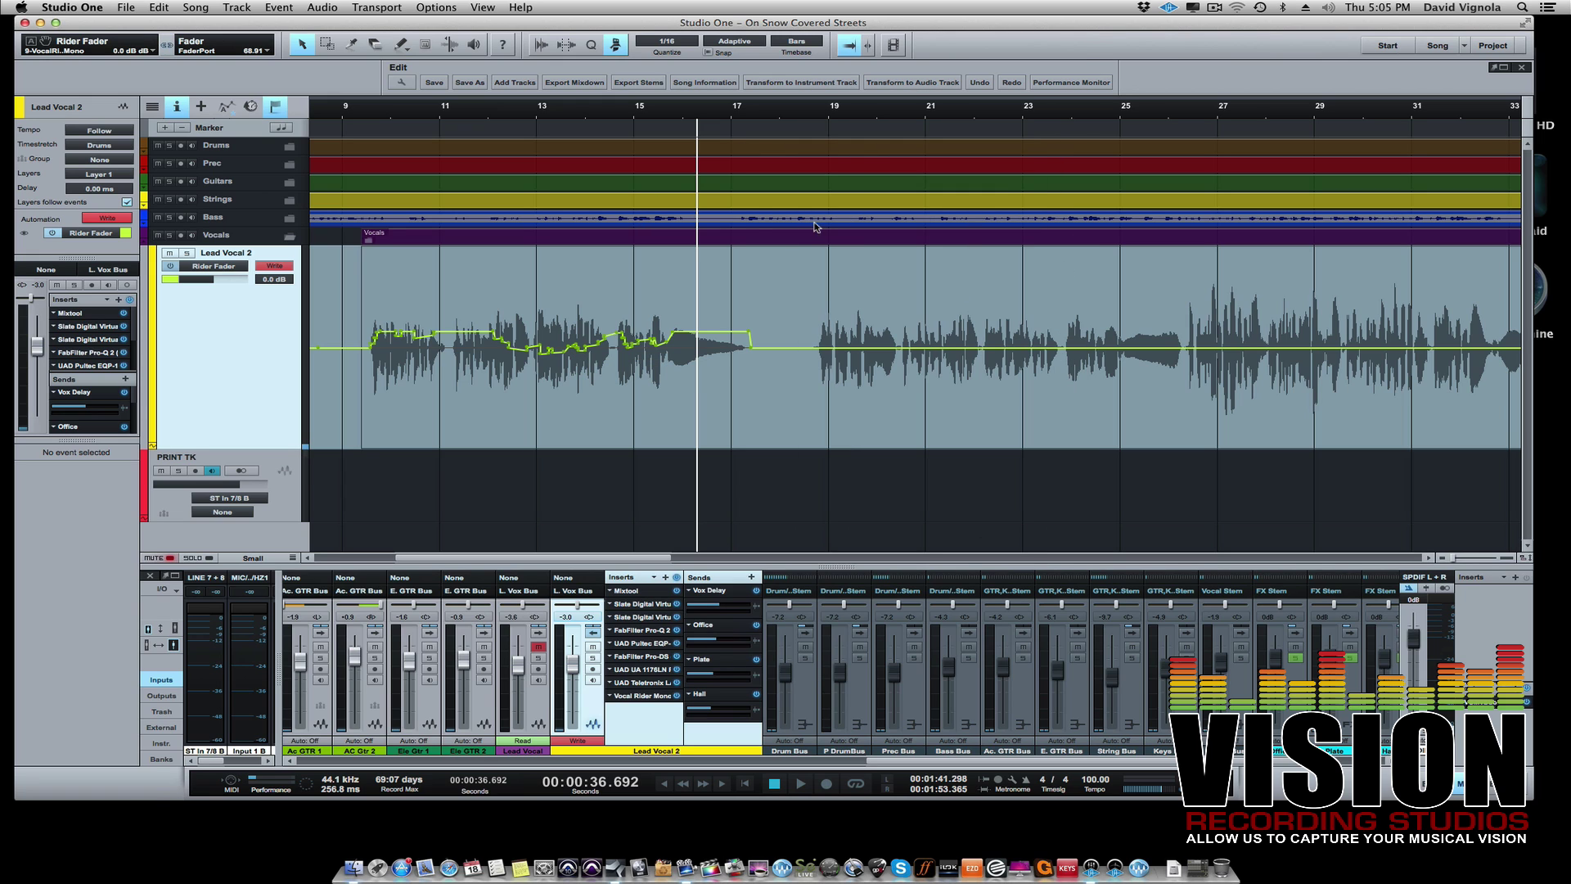
scroll(816, 226, "right", 6)
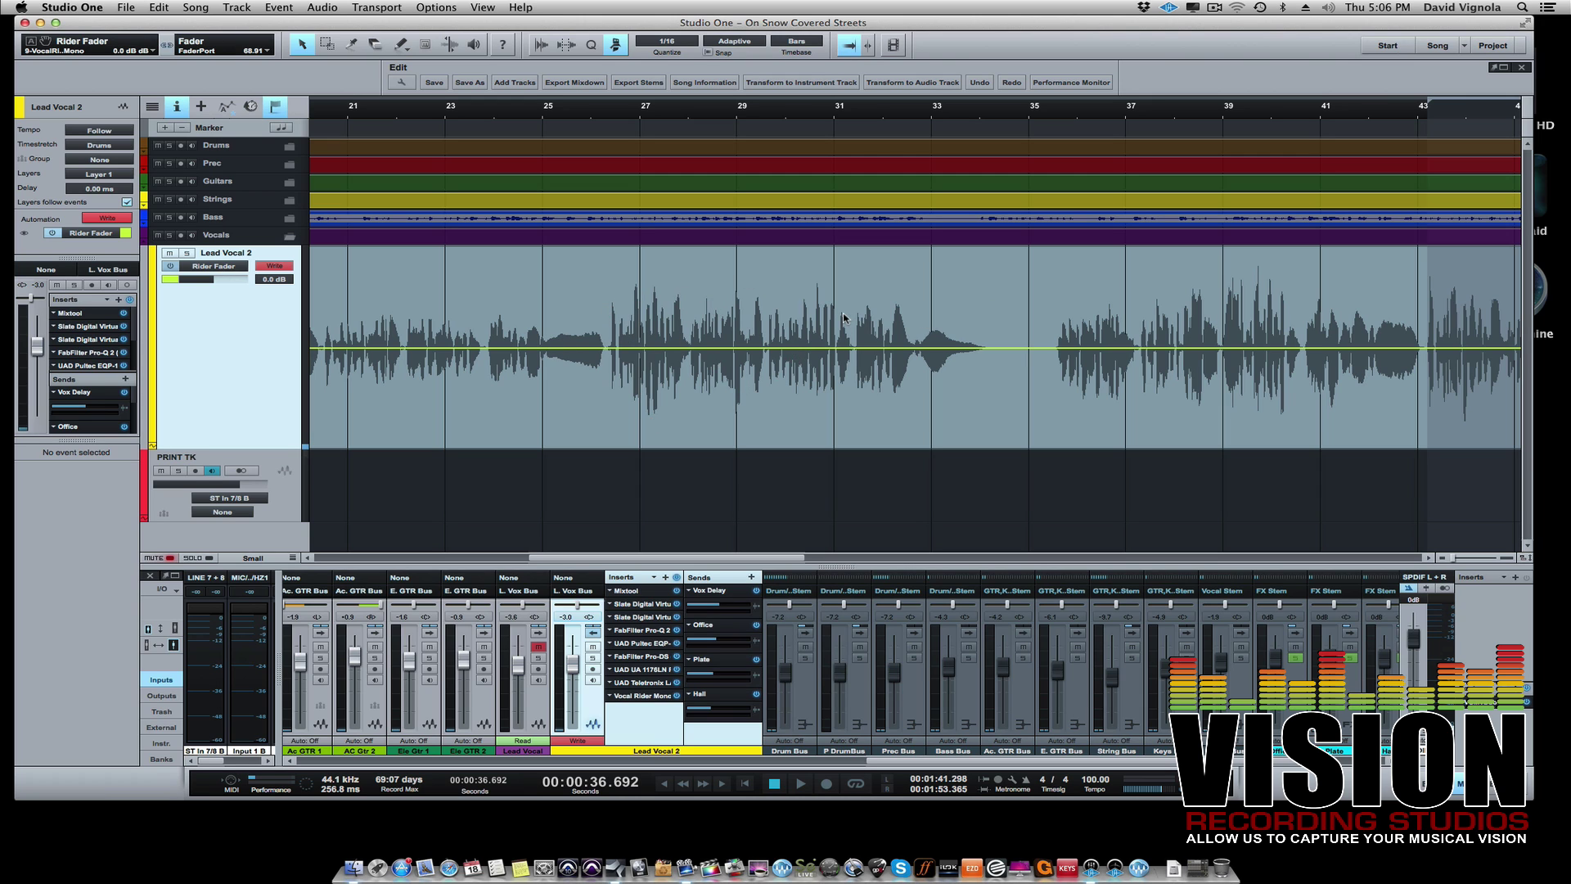
scroll(686, 325, "left", 7)
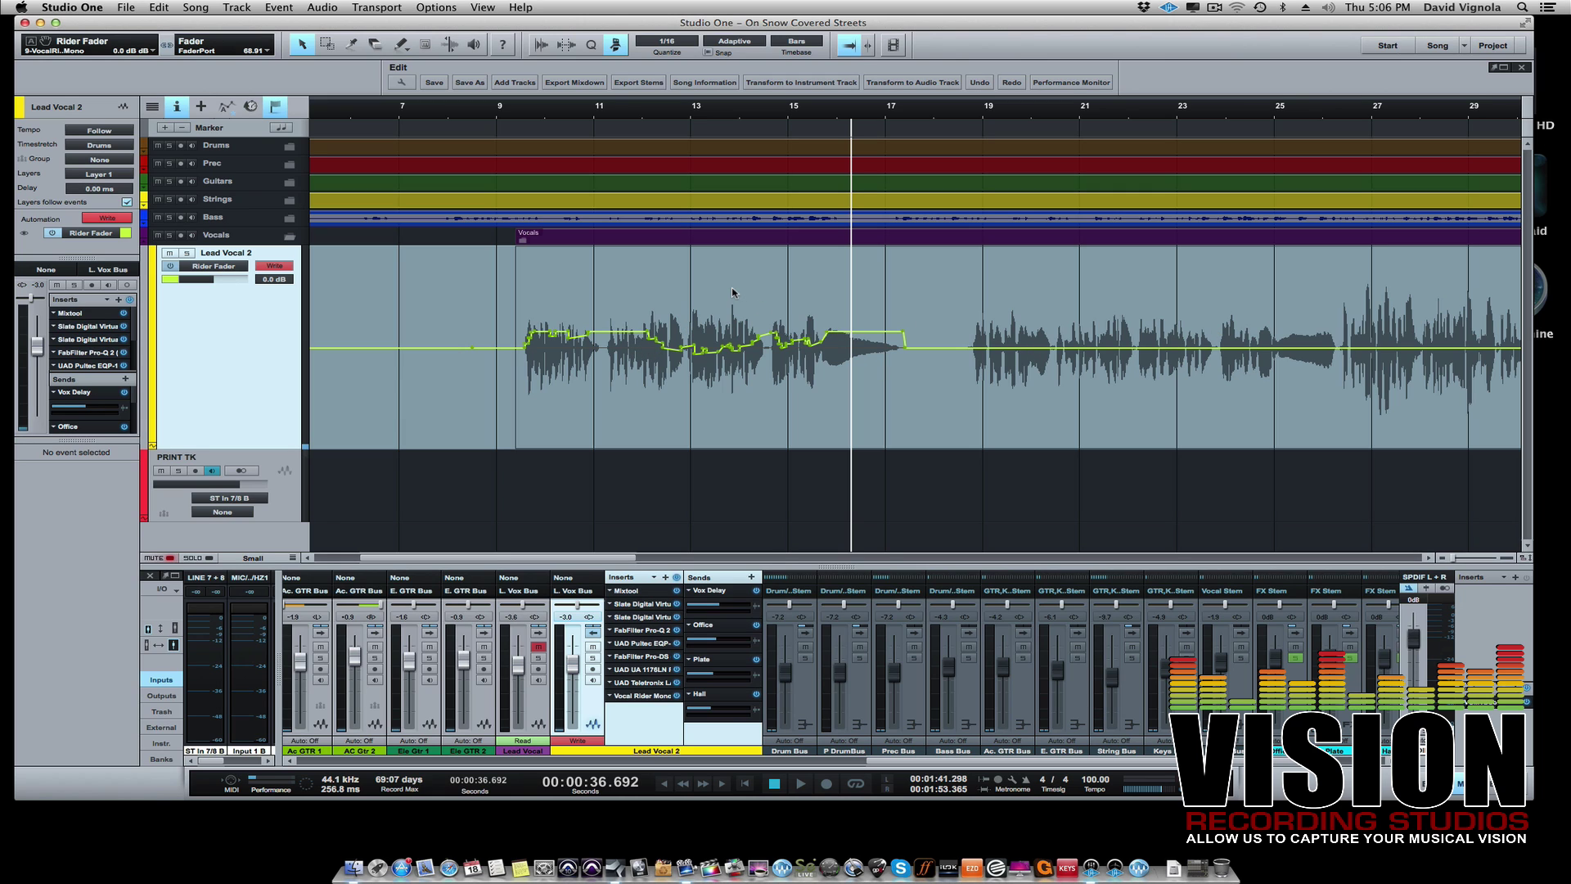
scroll(762, 233, "right", 3)
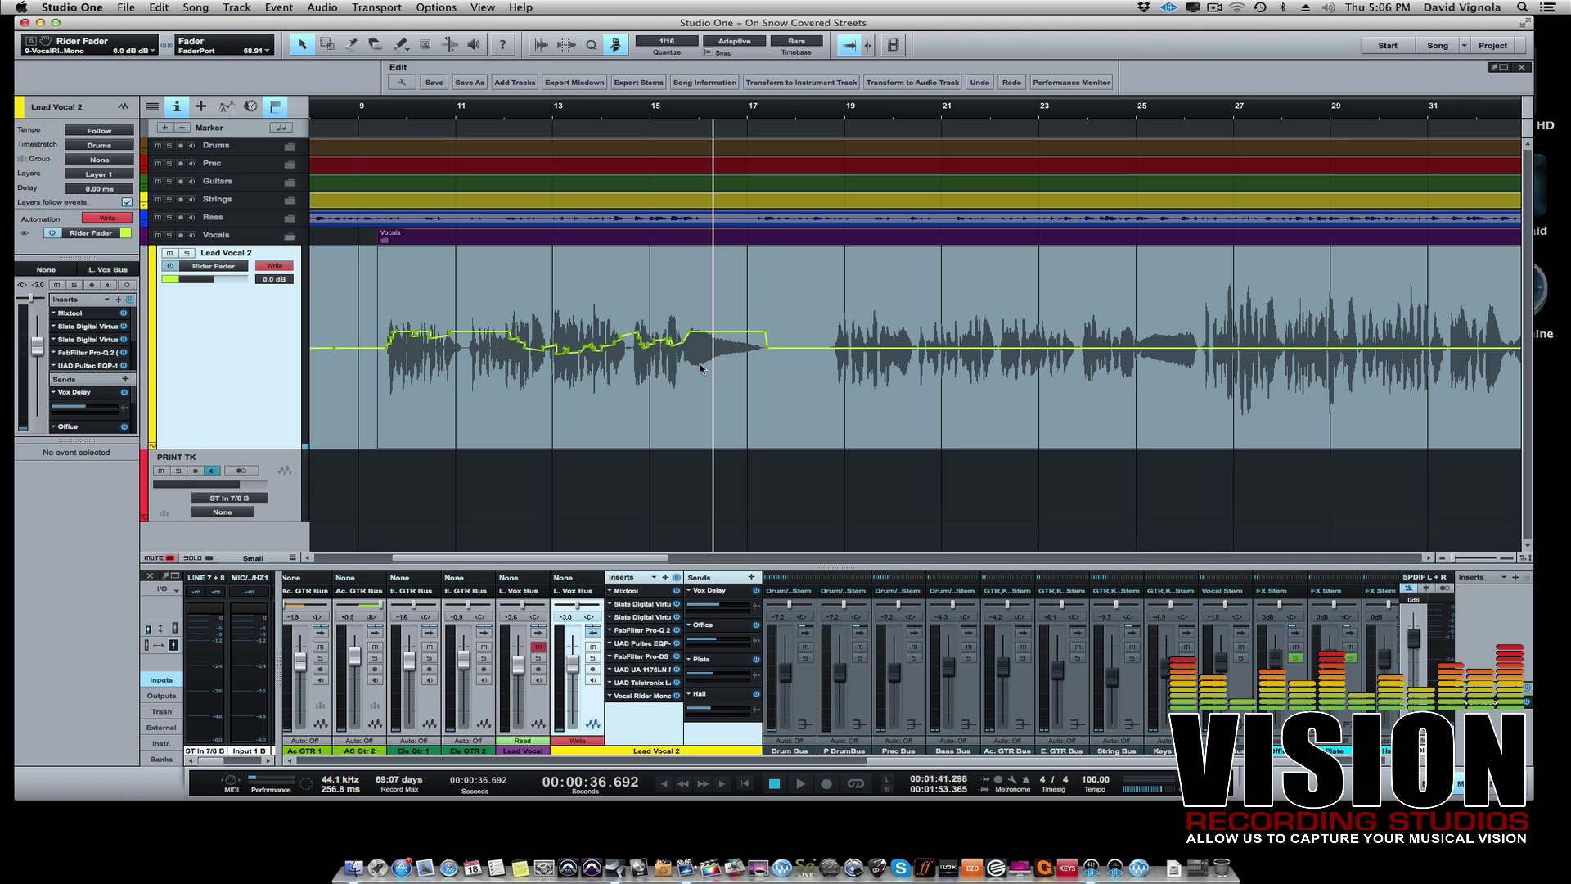
left_click(634, 696)
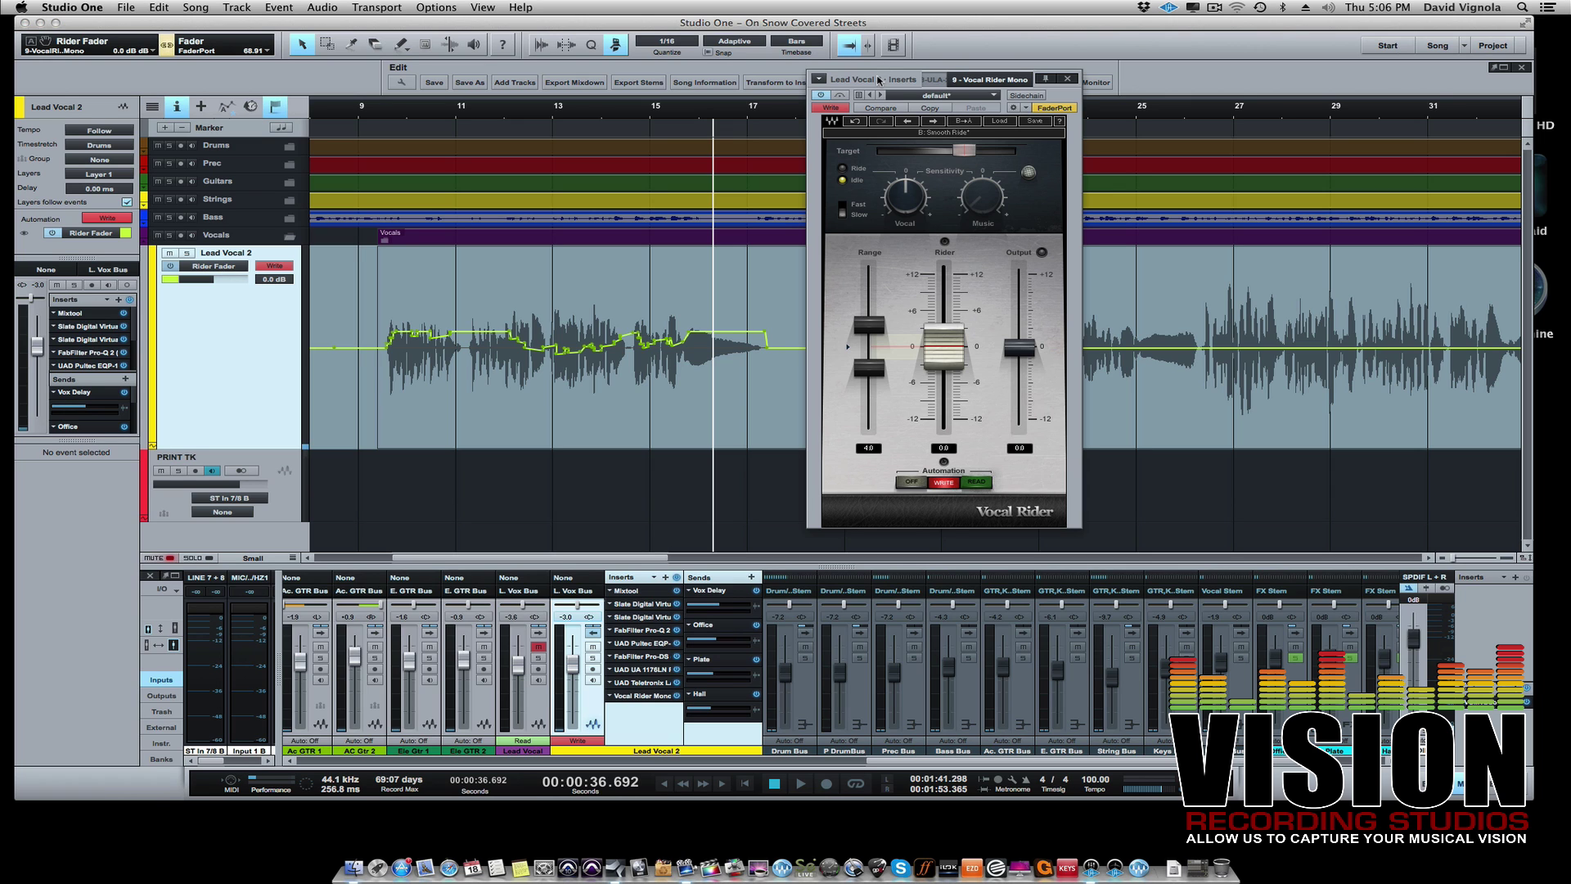
left_click_drag(878, 79, 848, 110)
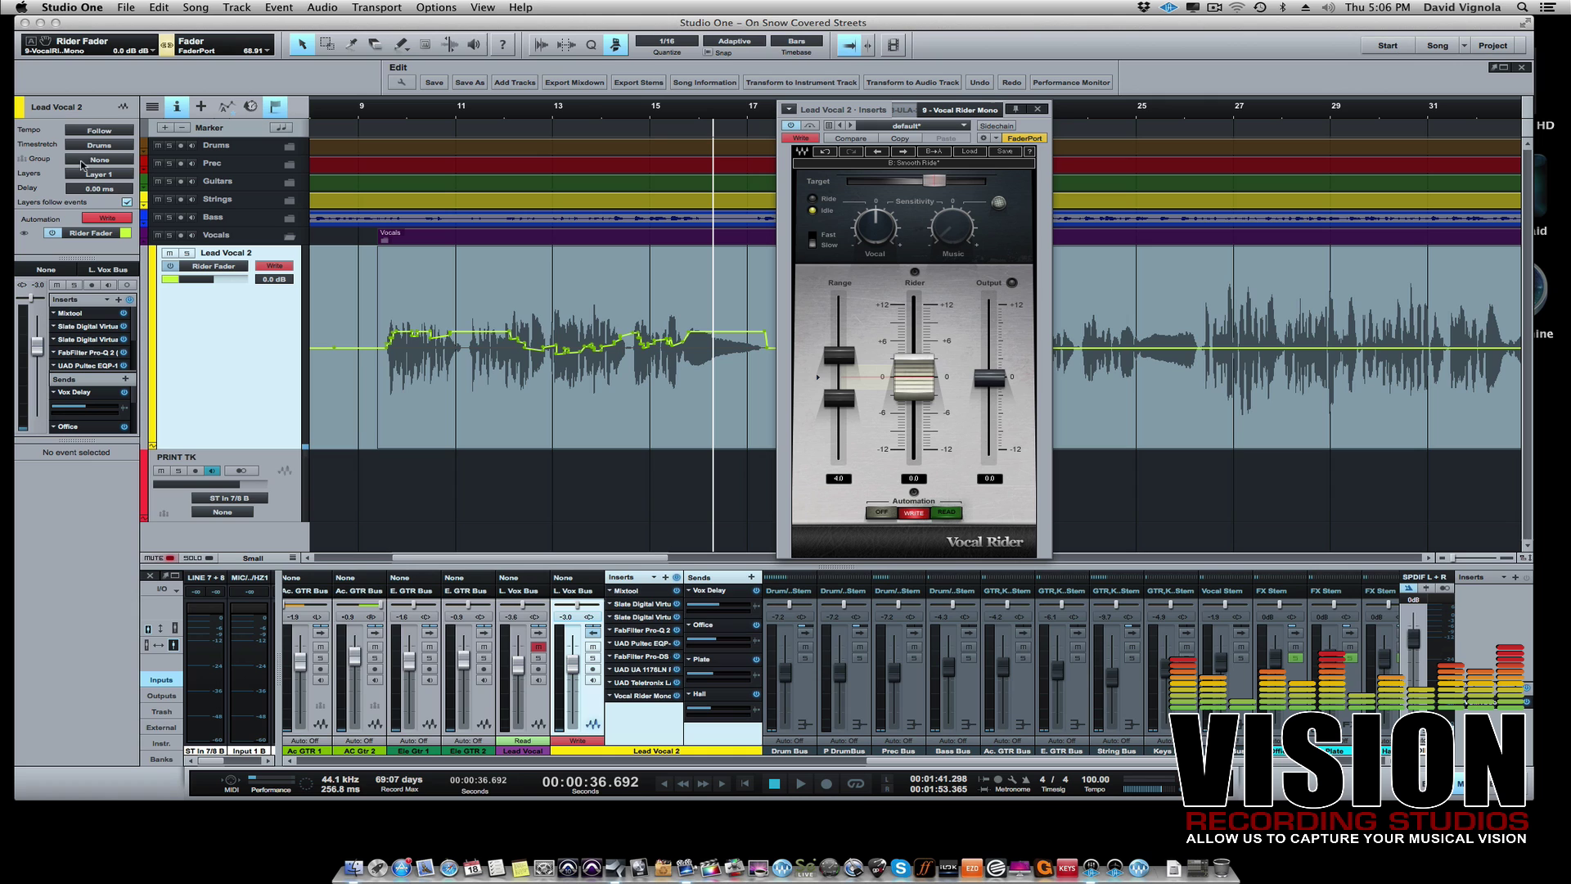
Open the track list and show the hidden Lead Vocal track, closing the Vocal Rider window
left_click(152, 106)
left_click(29, 170)
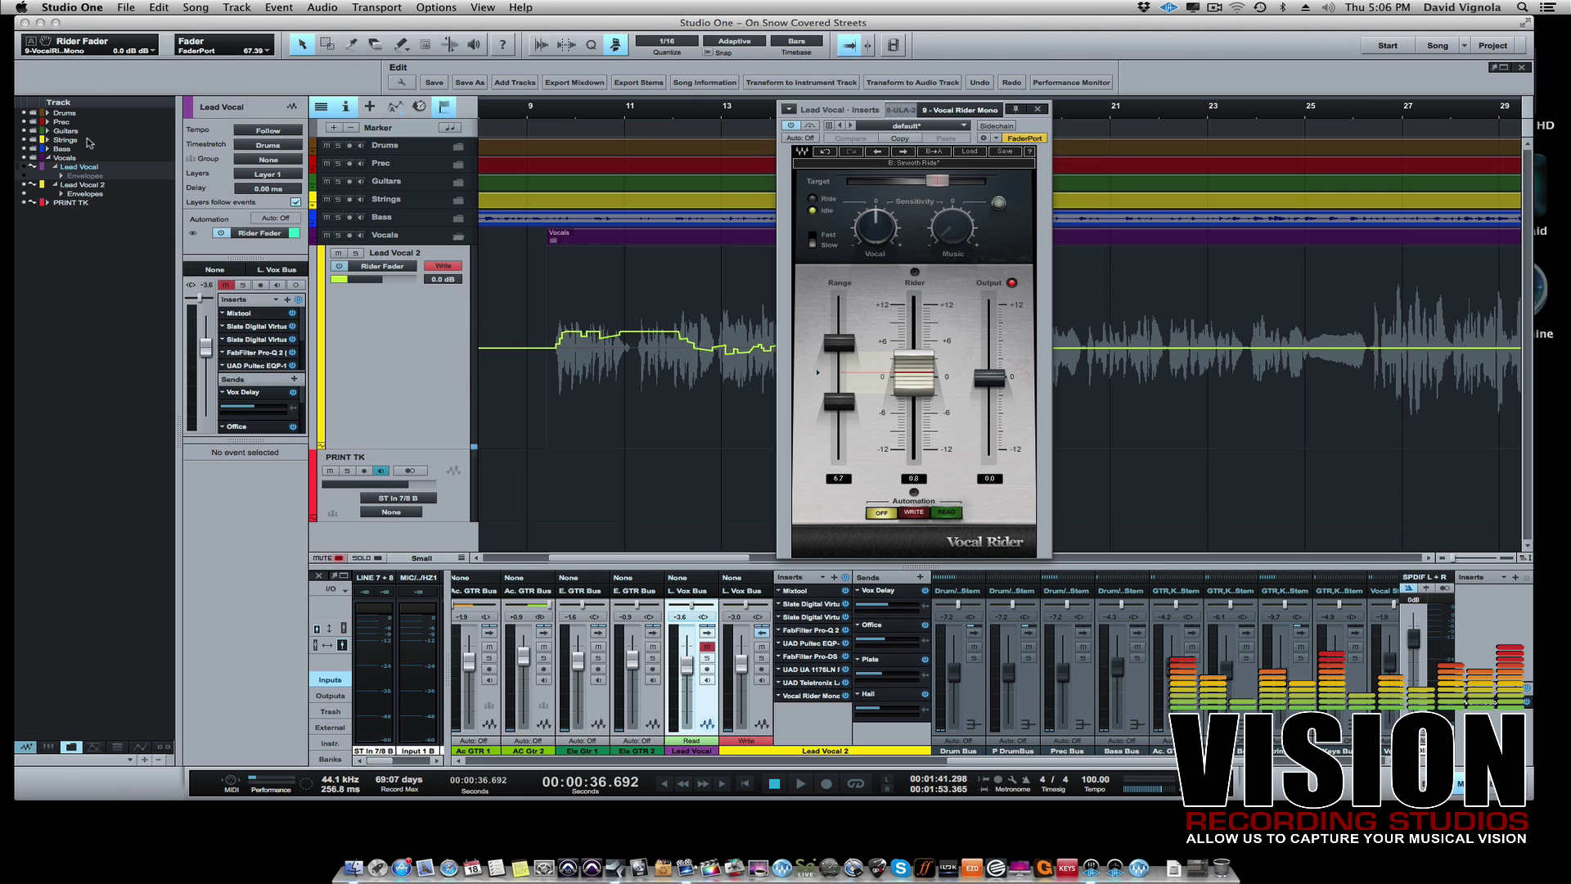
left_click(27, 170)
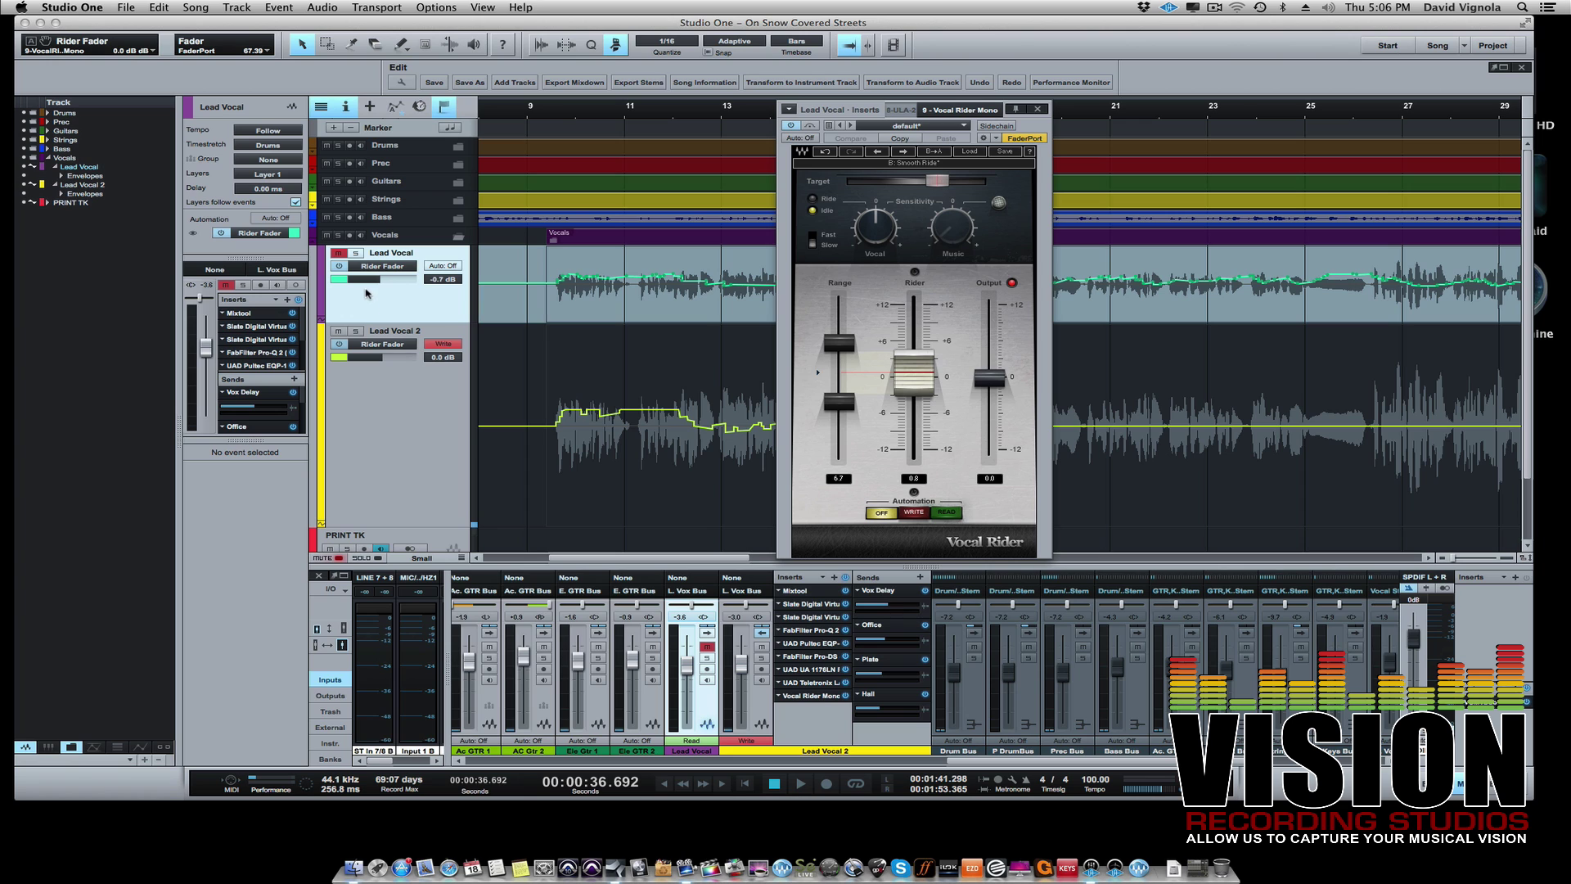
left_click(1038, 110)
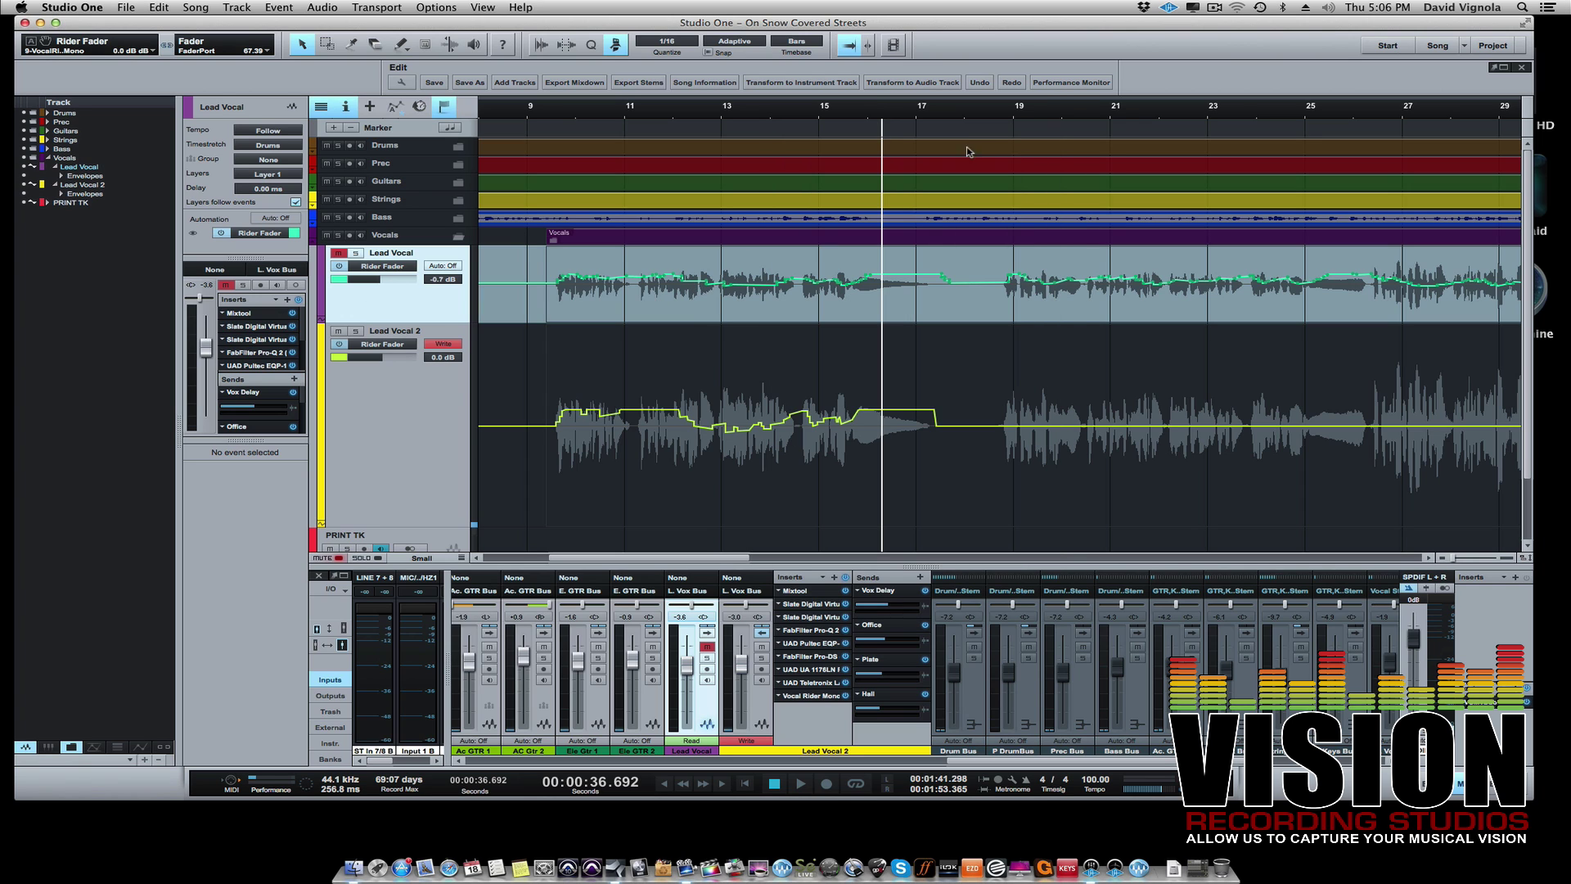
Hide the Lead Vocal 2 track from the arrangement
left_click(391, 415)
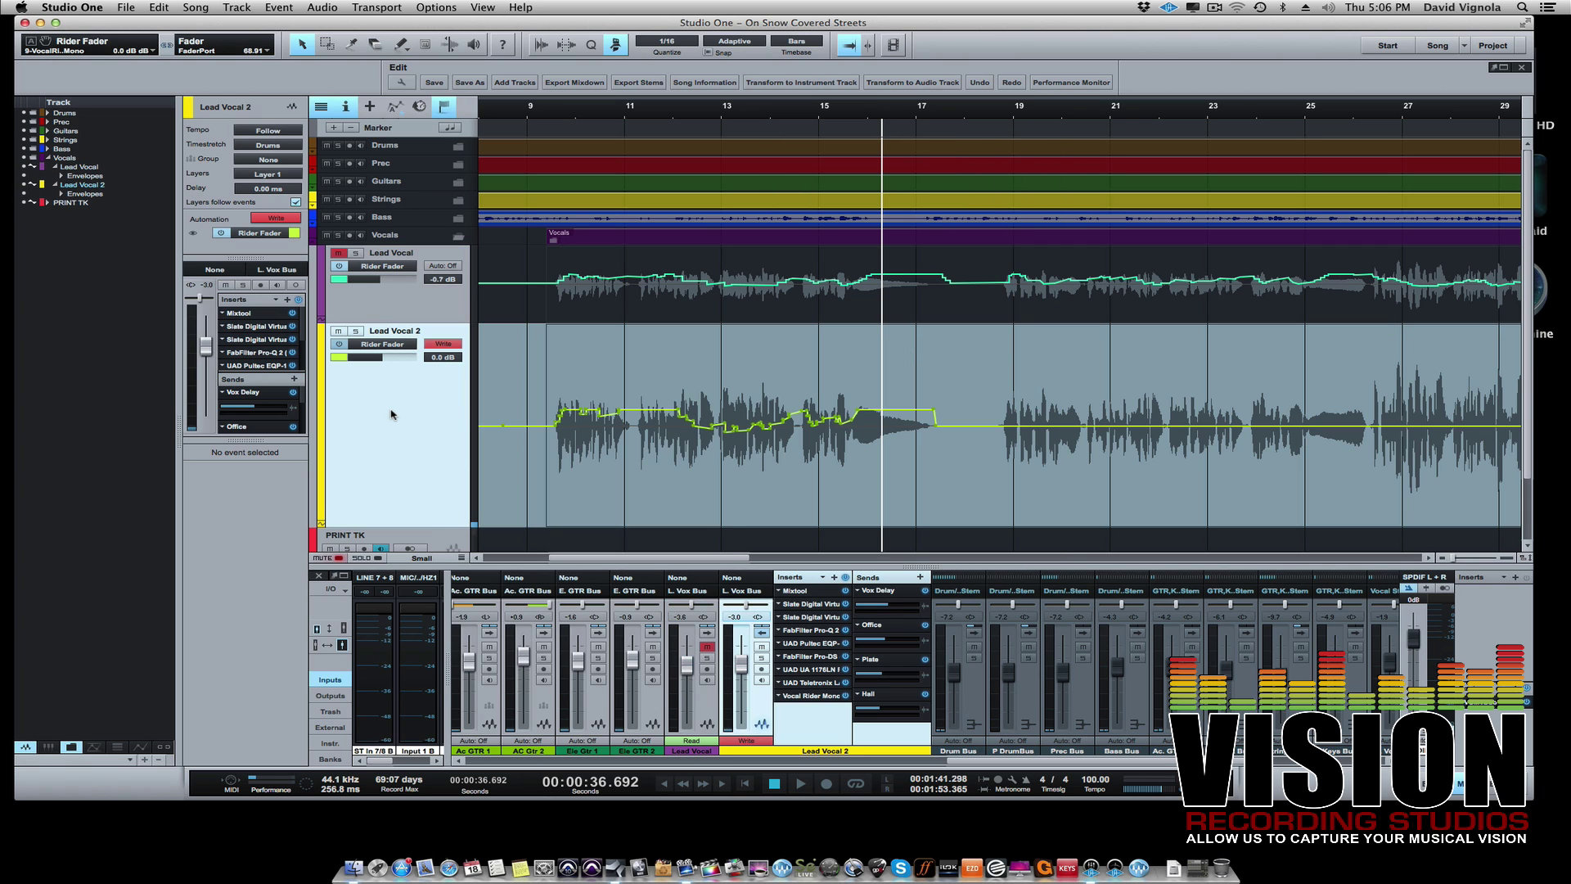
right_click(391, 415)
left_click(425, 434)
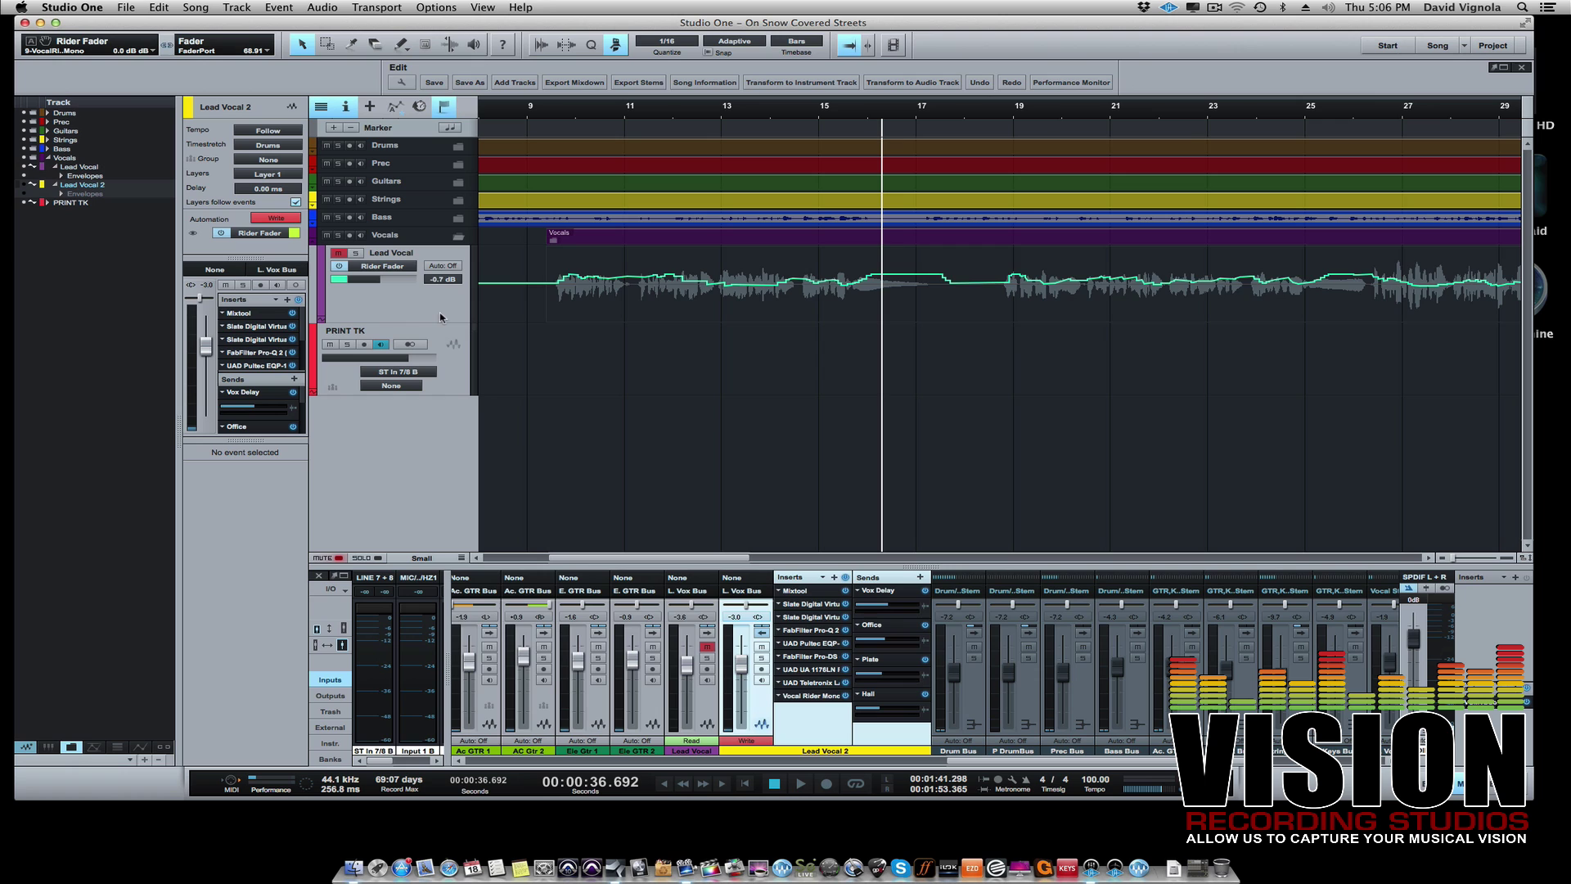
Select the Lead Vocal track and review its finished Rider Fader automation through to the end, finishing with the full song in view
left_click(373, 296)
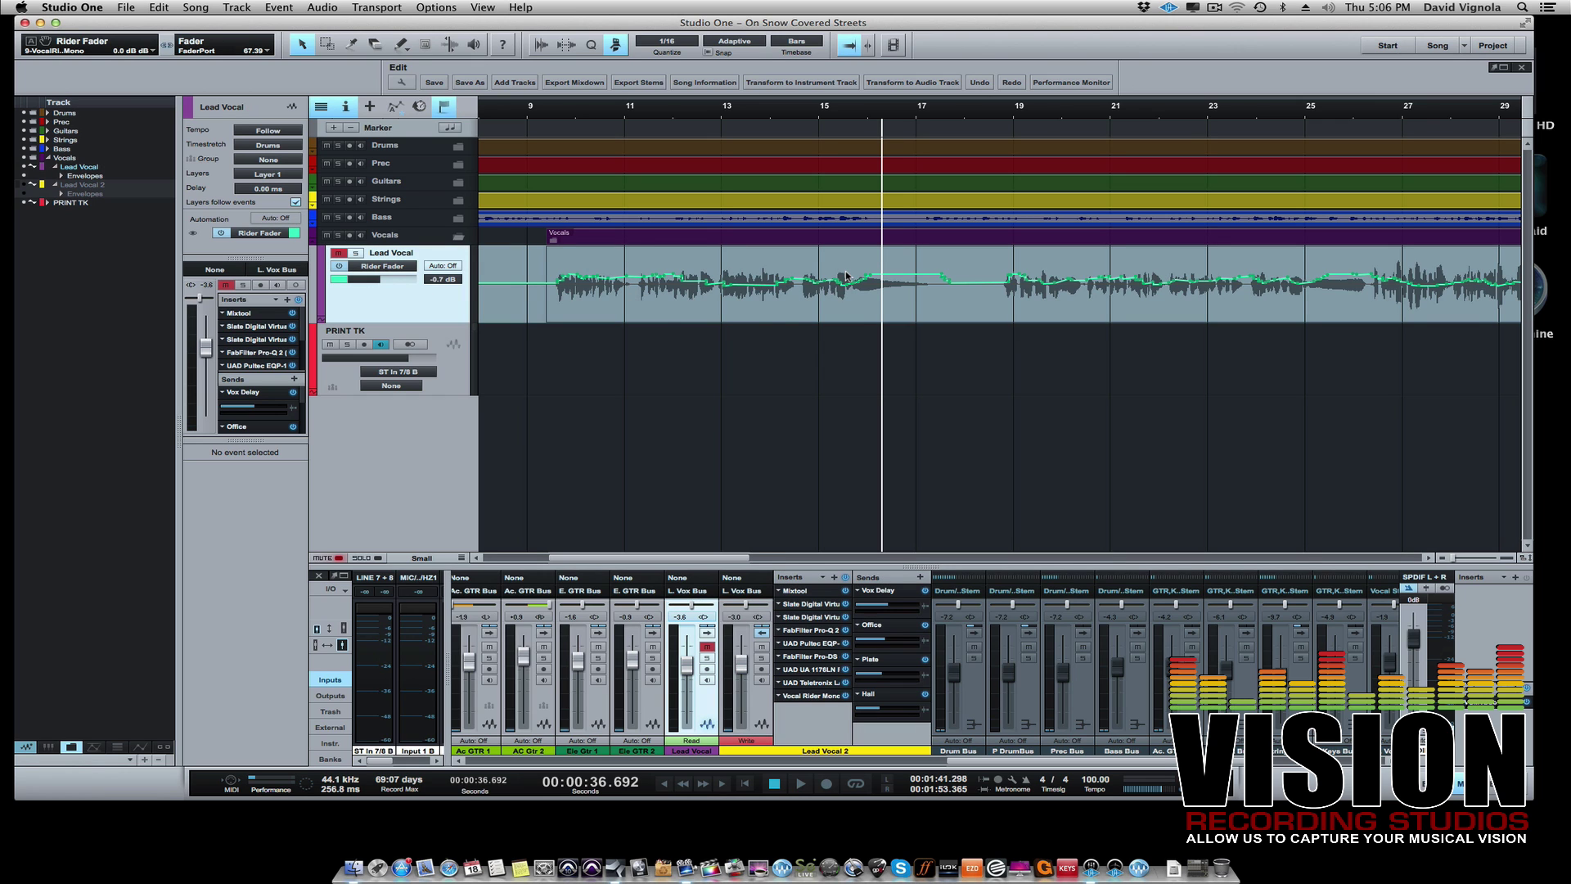
scroll(847, 275, "right", 10)
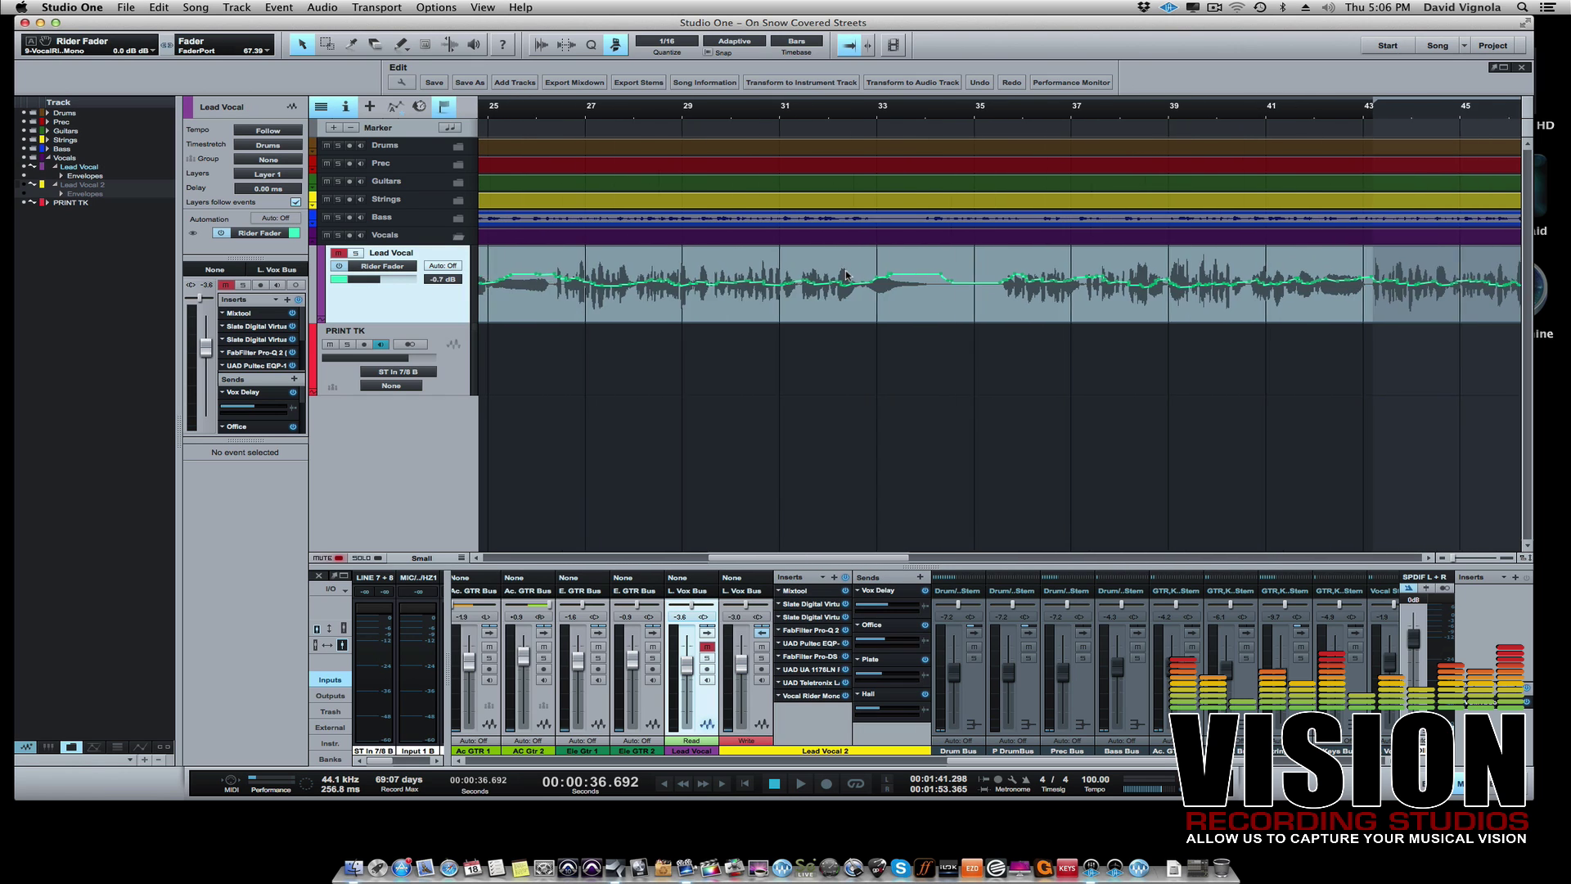
scroll(847, 276, "right", 15)
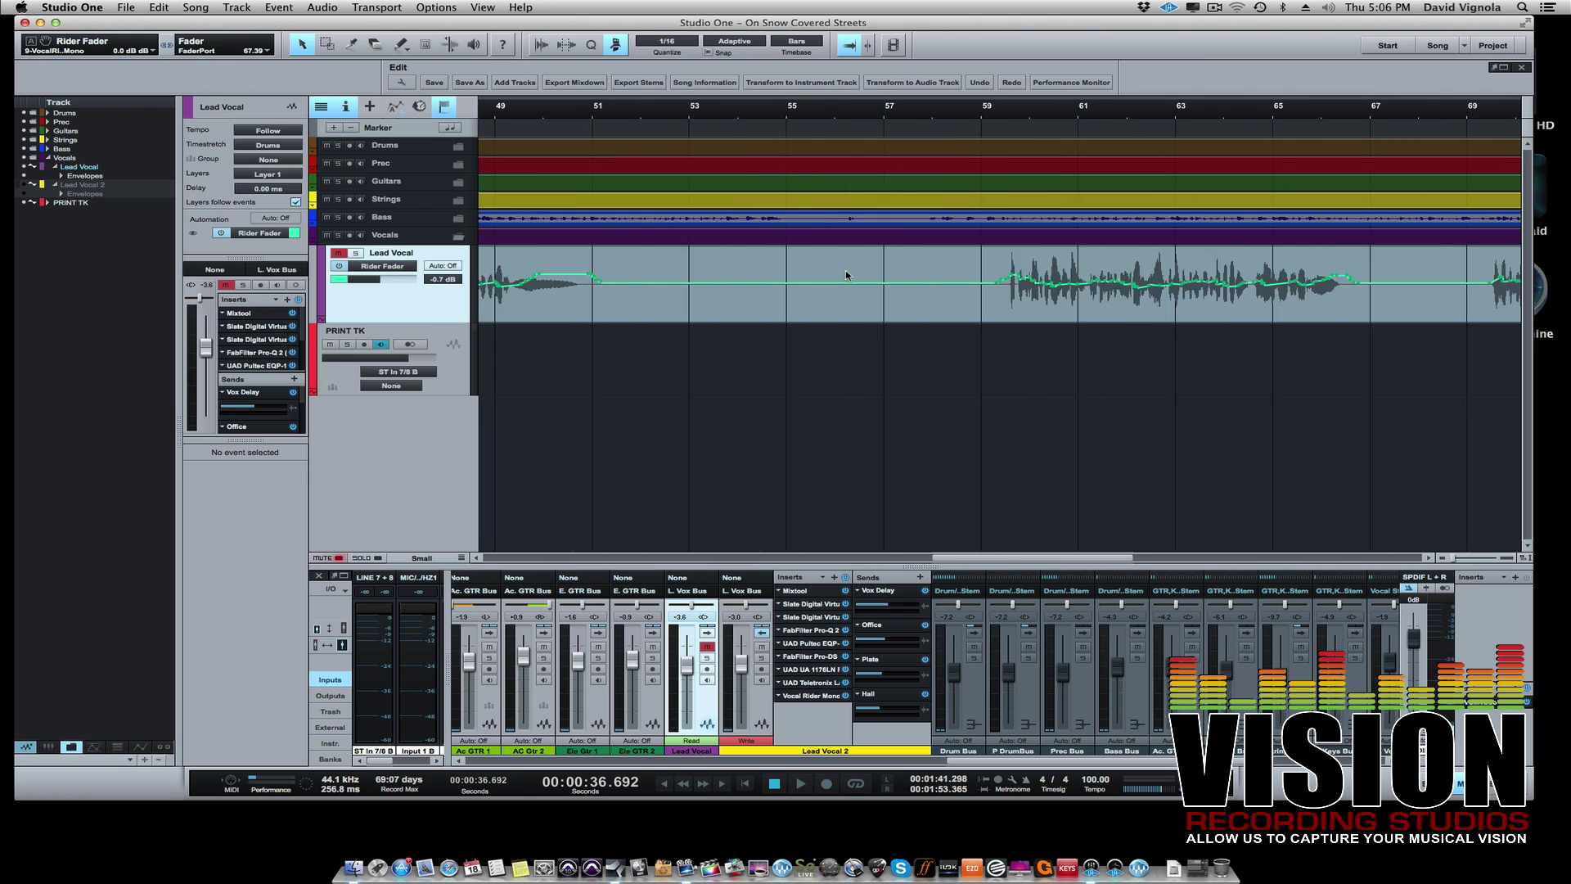
scroll(847, 275, "right", 12)
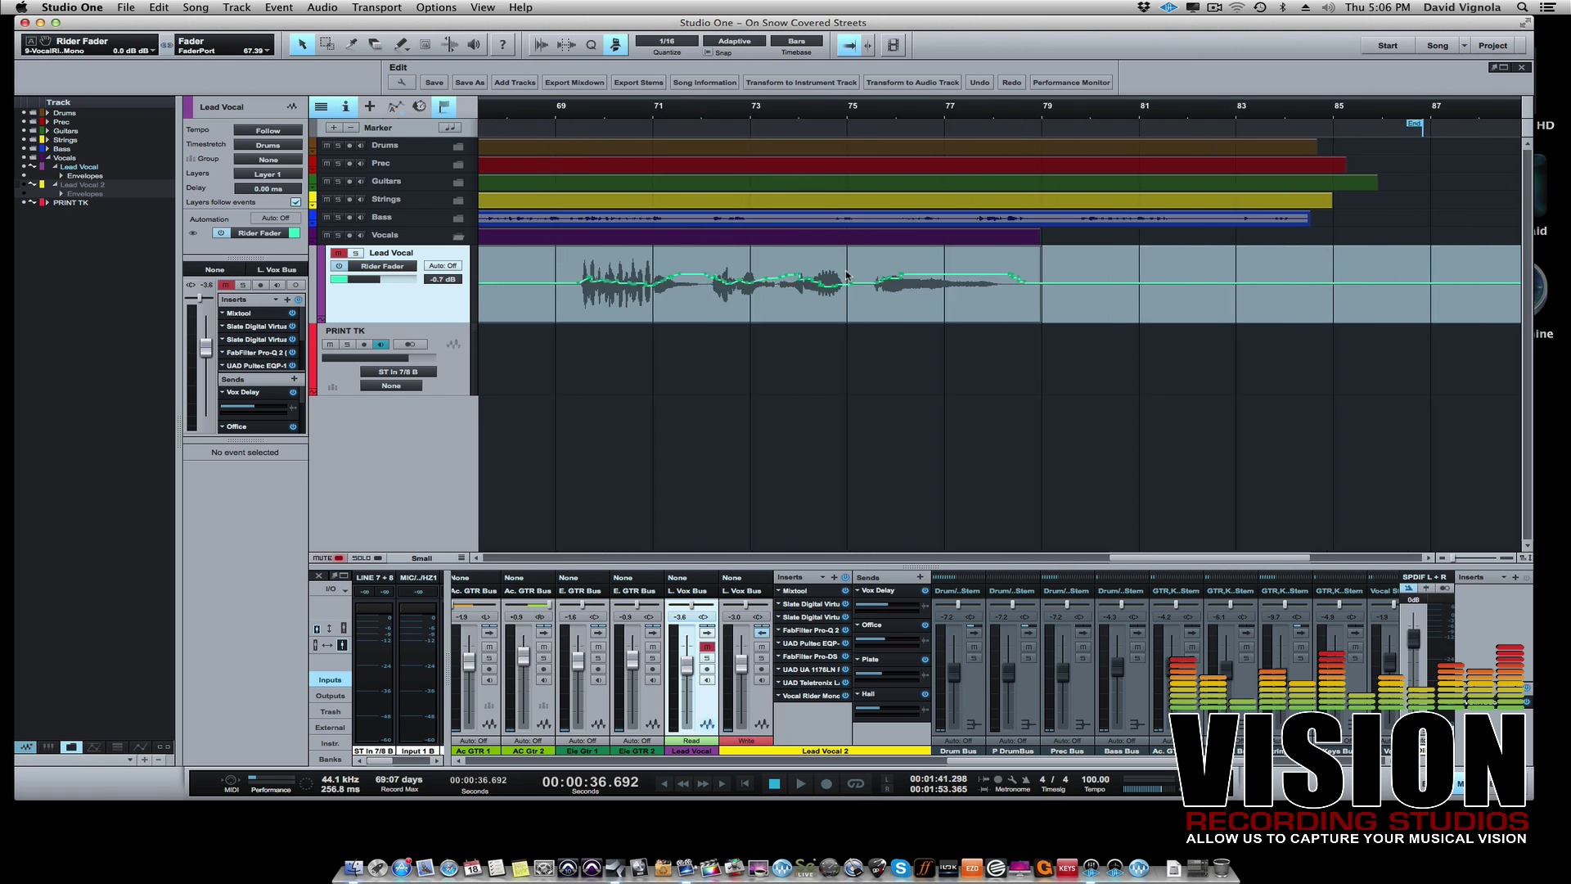
scroll(847, 276, "left", 20)
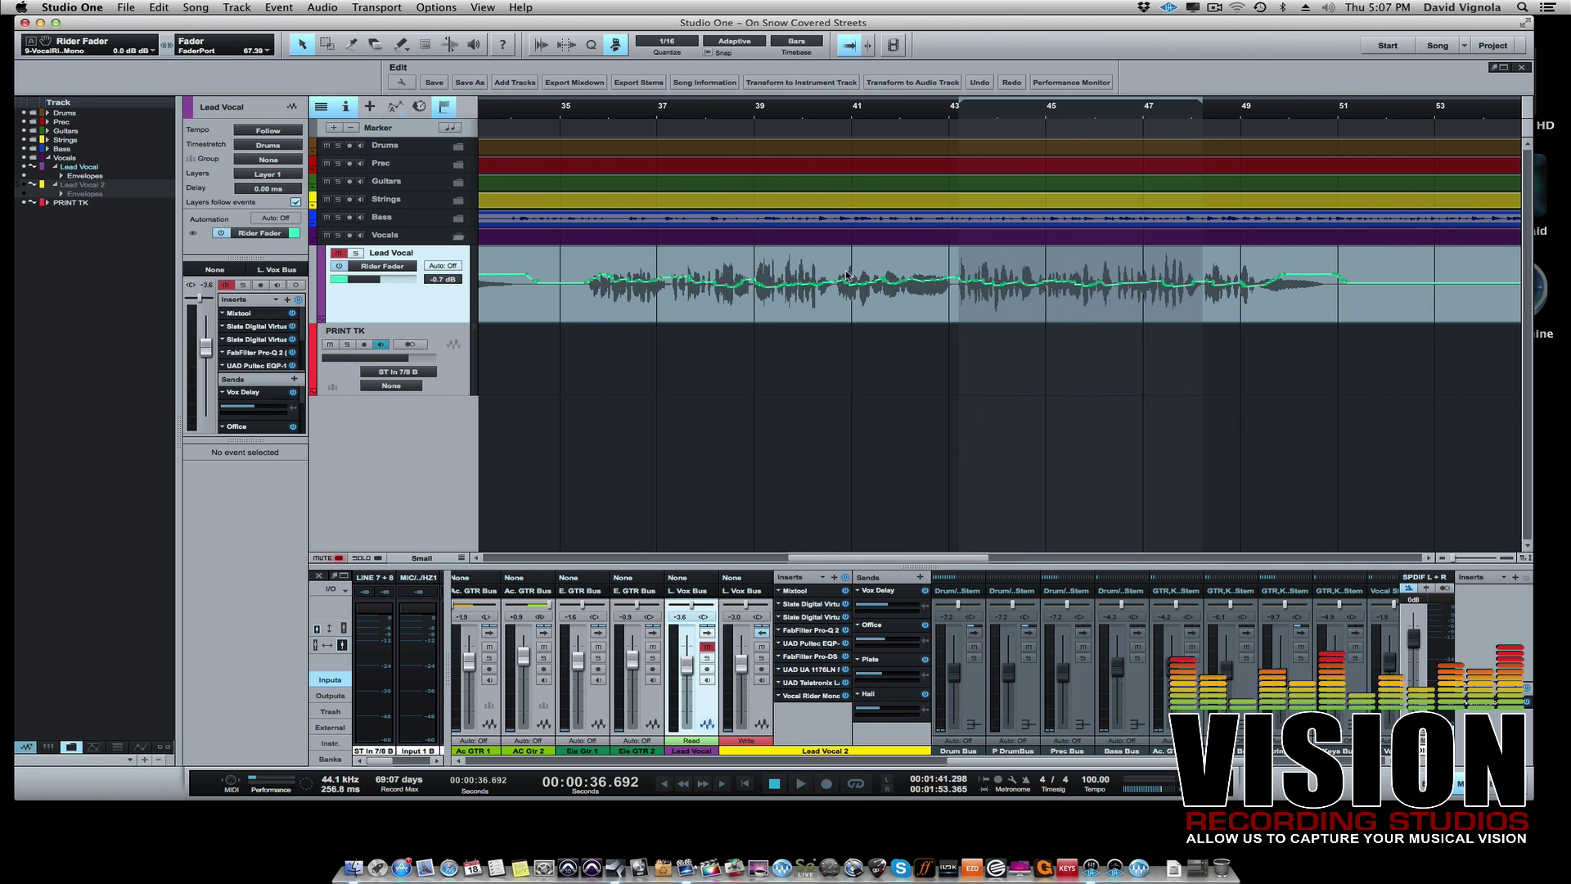
key("shift+z")
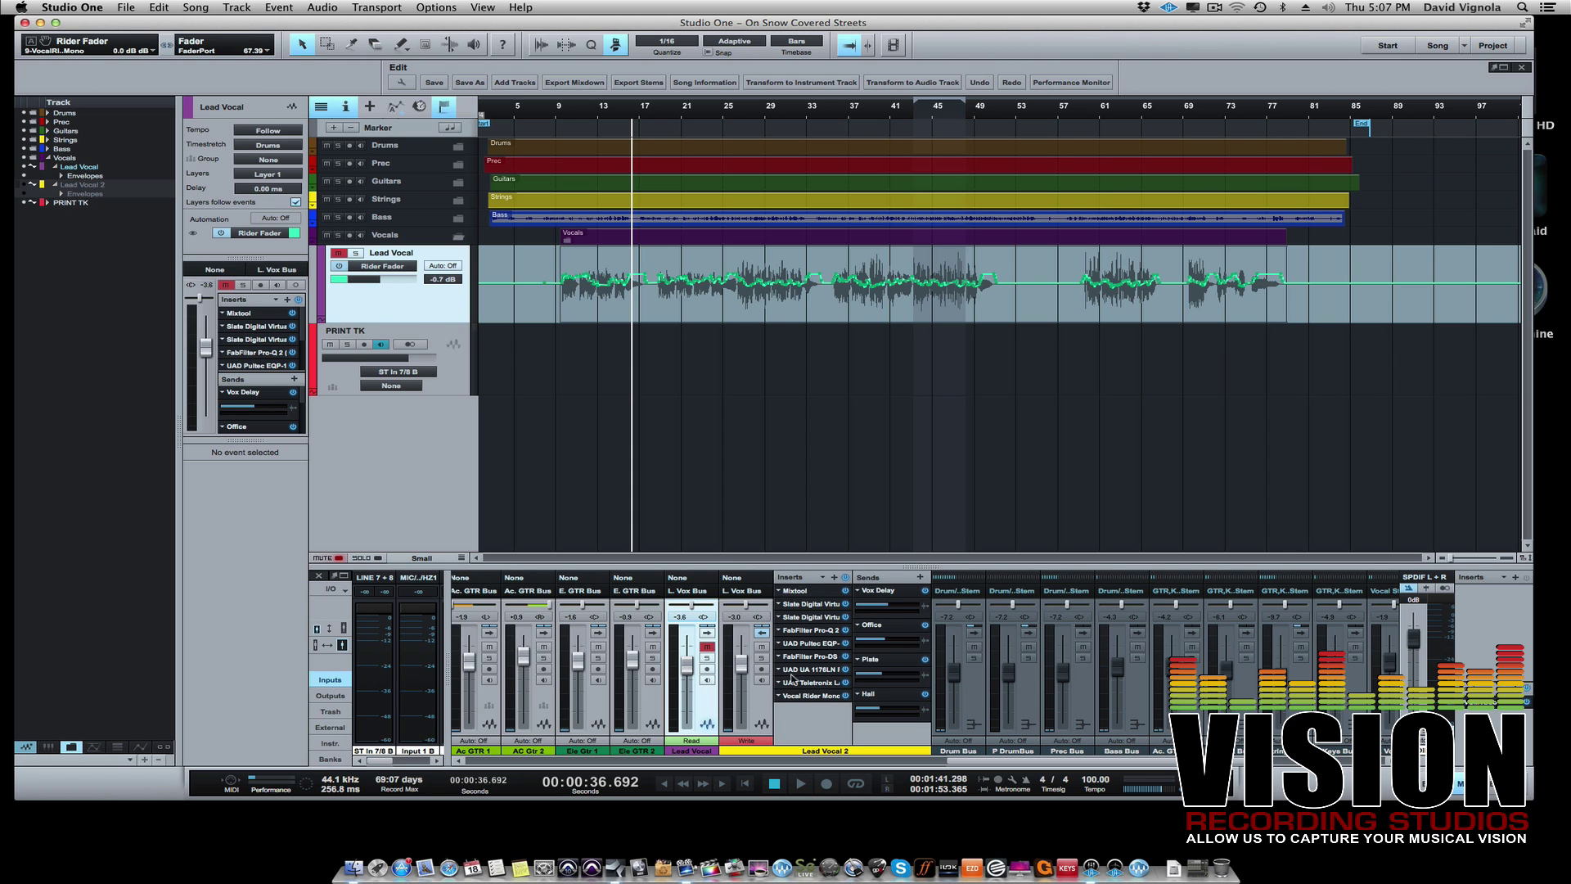
Reopen Lead Vocal 2's Vocal Rider Mono insert and move its window aside over the arrangement
left_click(808, 695)
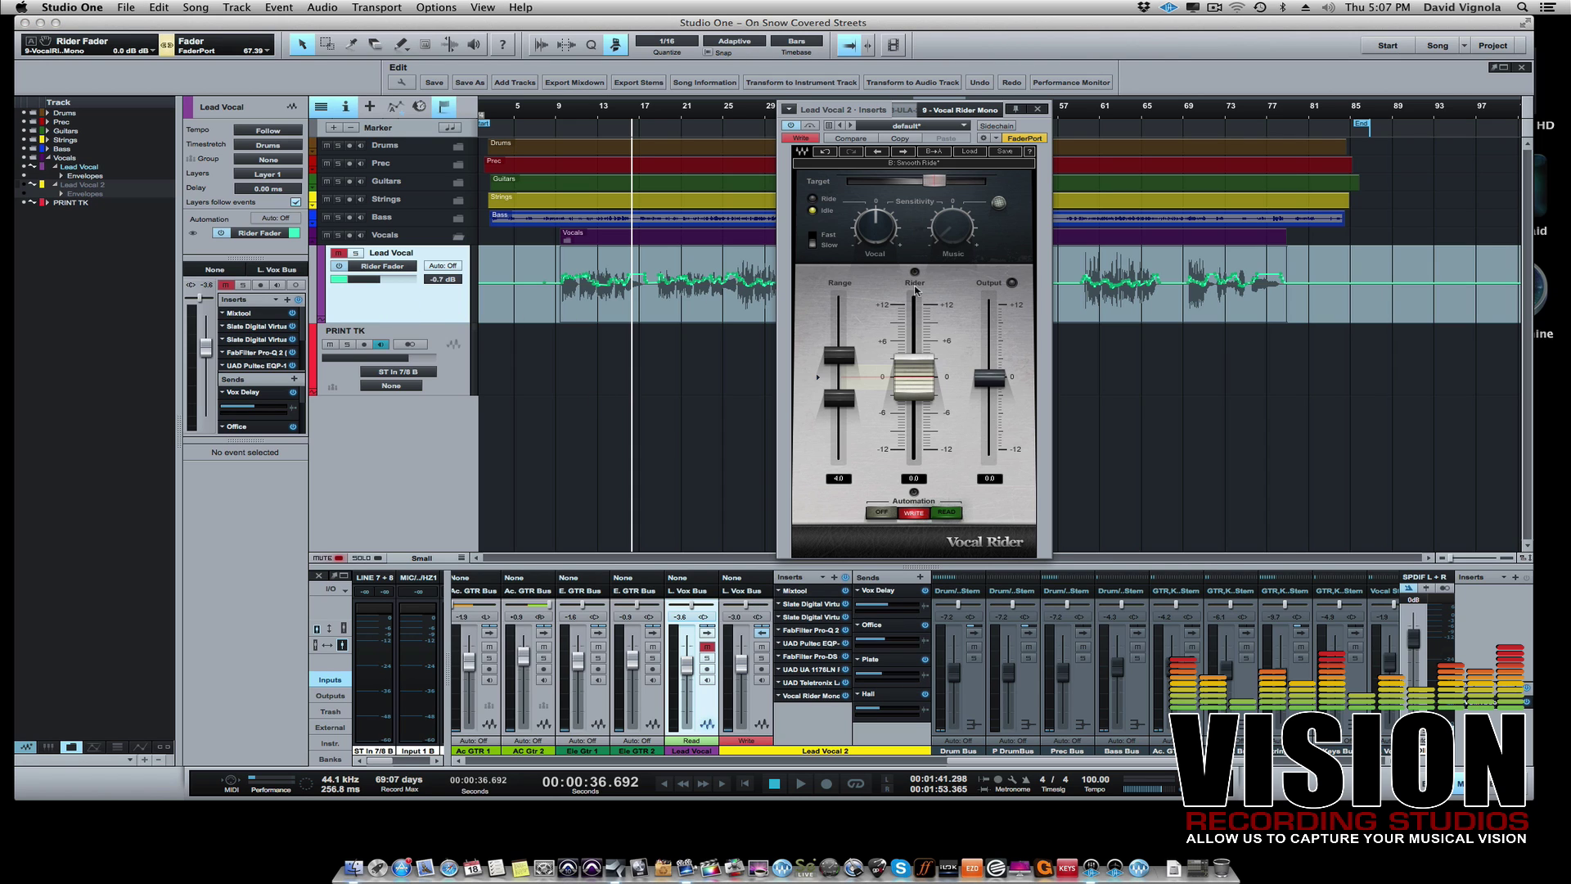
left_click_drag(820, 112, 722, 105)
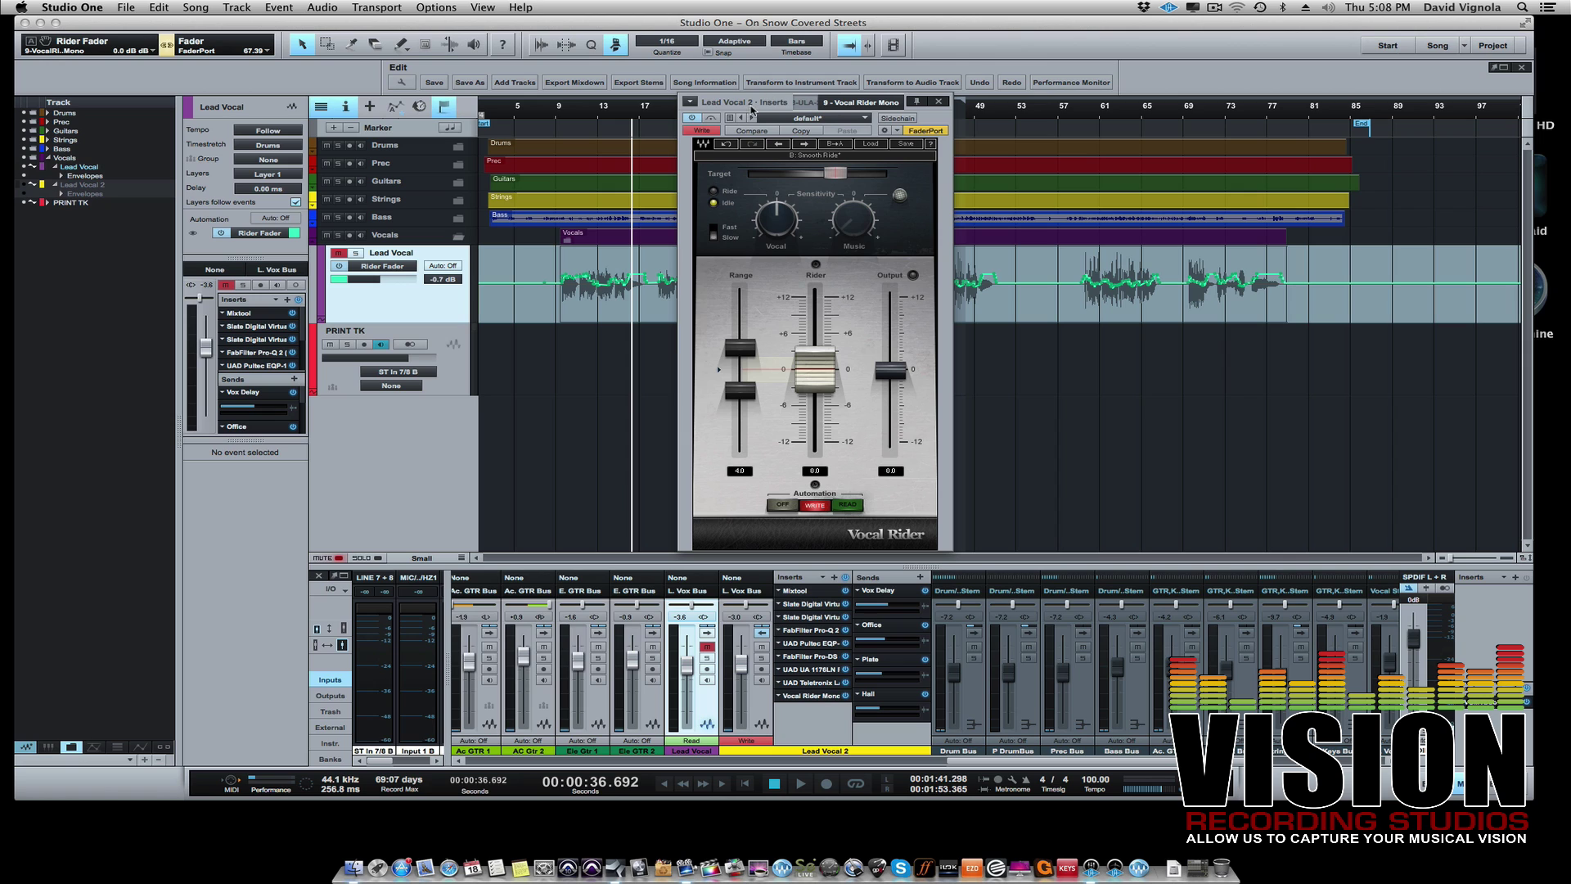
left_click_drag(752, 107, 696, 115)
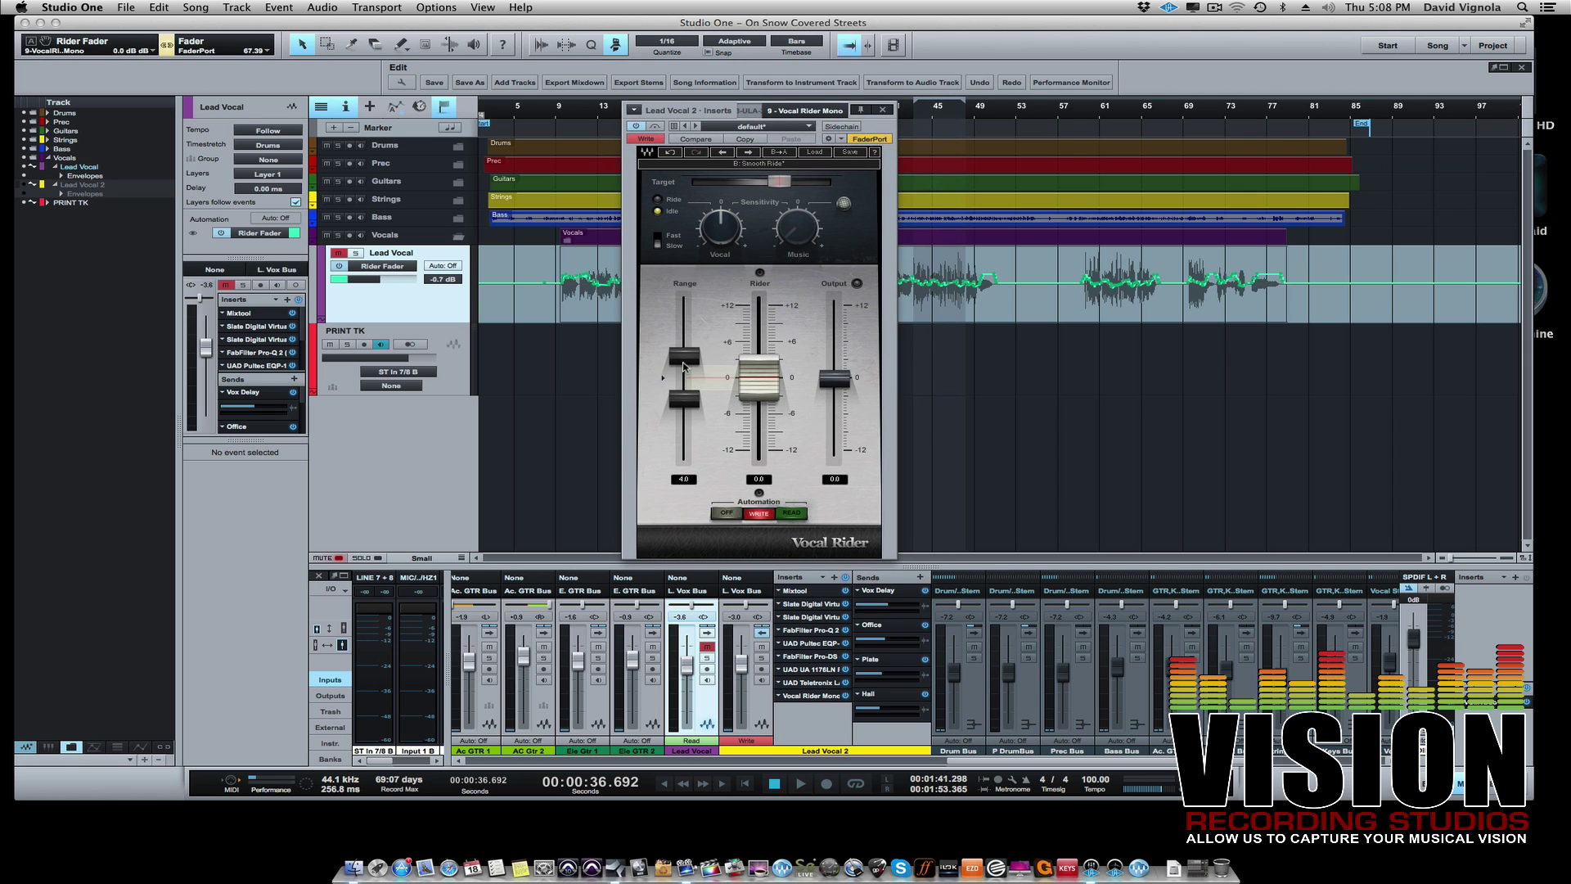